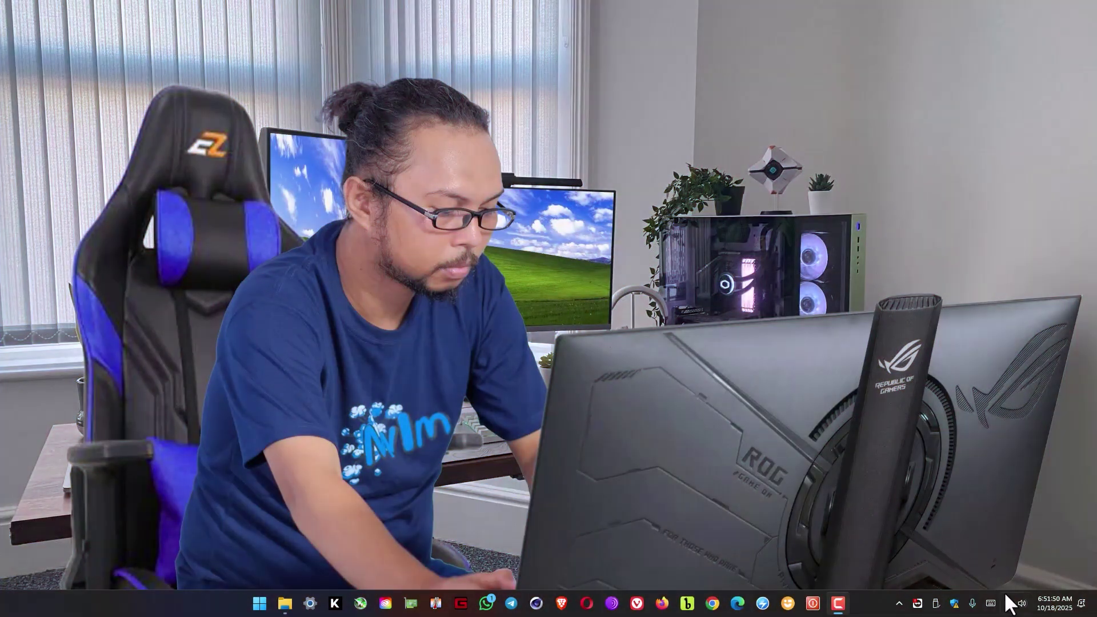
Step: Open the Virus & threat protection area of Windows Security from the Privacy & security settings
mouse_move(1009, 610)
left_click(310, 604)
mouse_move(312, 600)
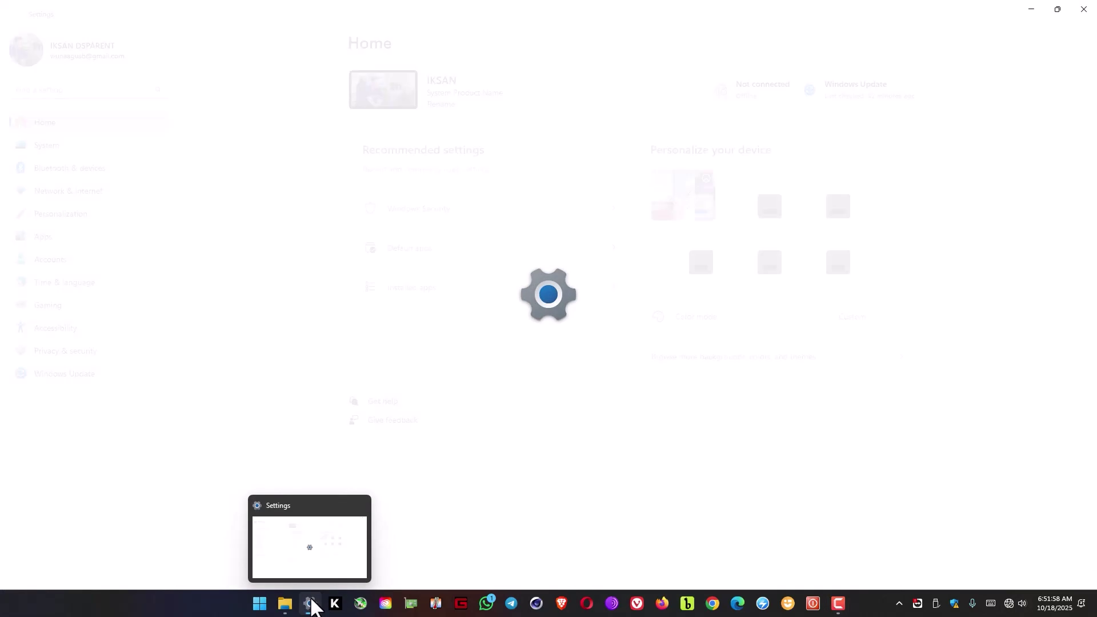
left_click(84, 360)
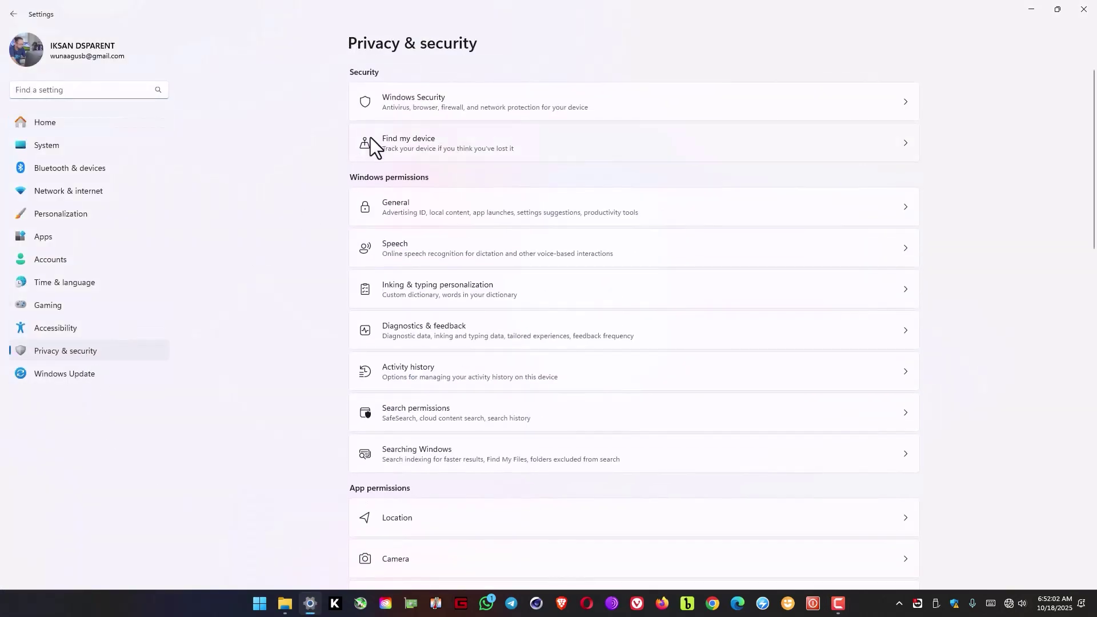
left_click(417, 98)
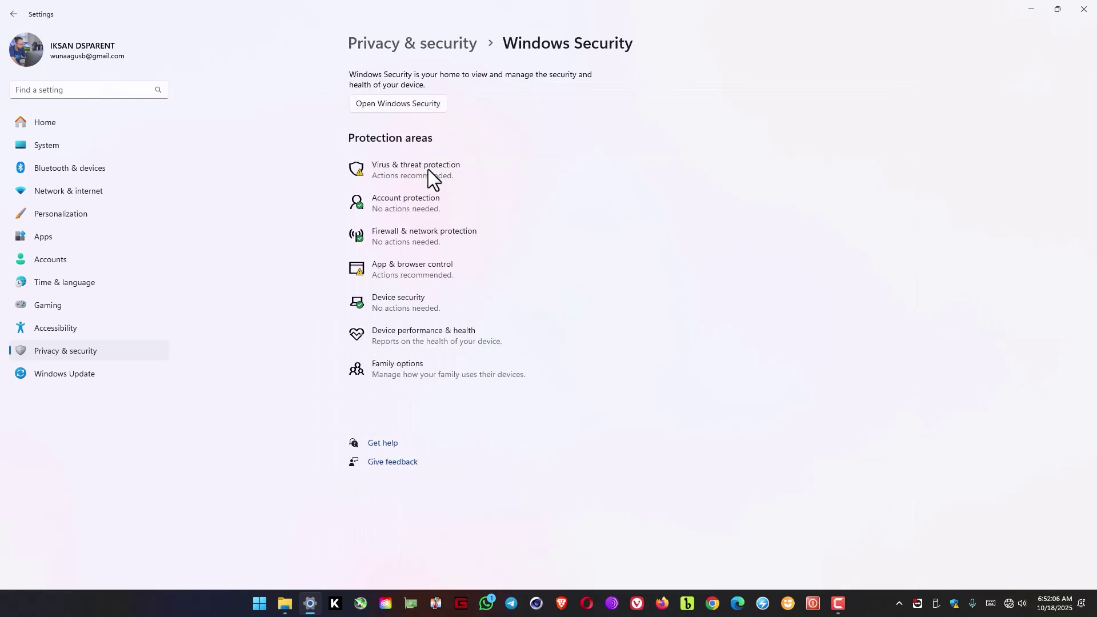
left_click(428, 169)
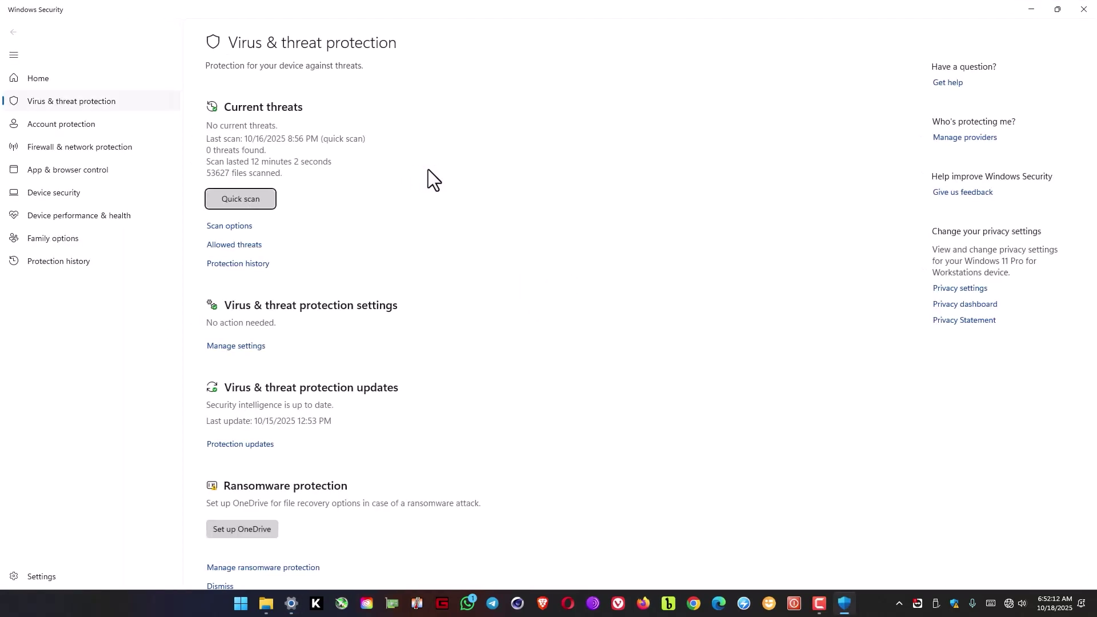
Step: Check the real-time, cloud-delivered, sample submission and tamper protection switches in the Virus & threat protection settings, and close Windows Security
left_click(254, 347)
left_click(217, 181)
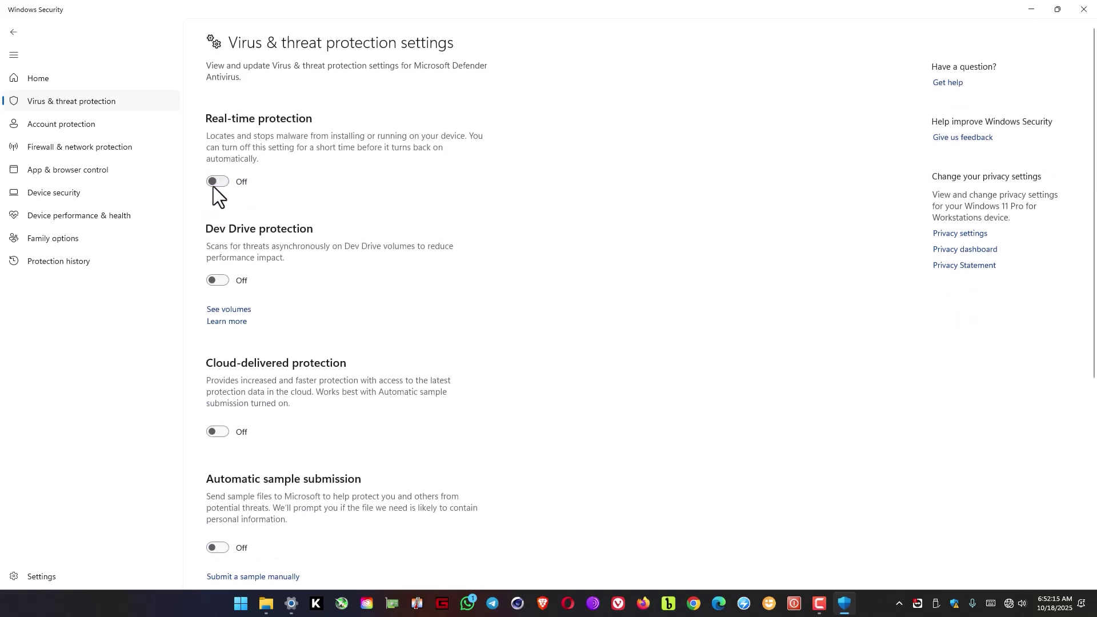
scroll(294, 207, "down", 7)
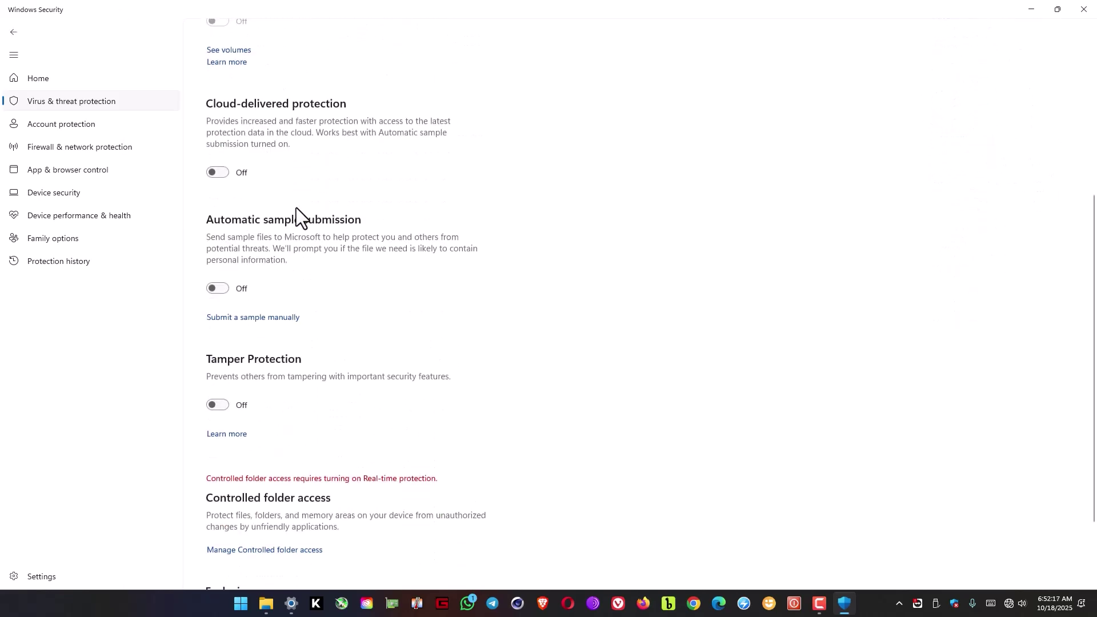
scroll(296, 207, "up", 7)
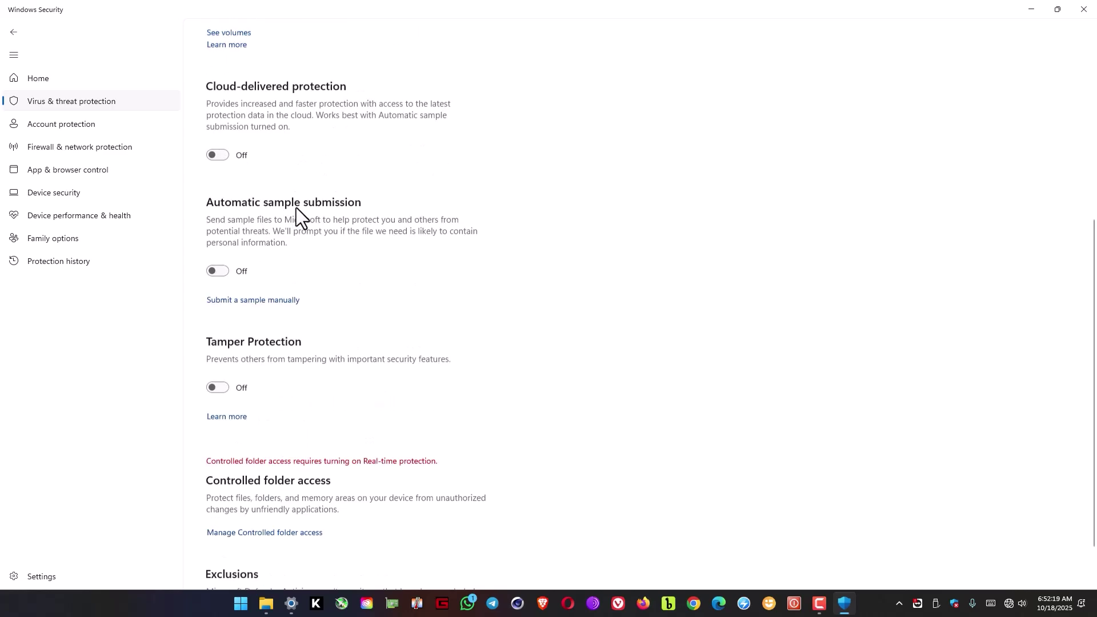
left_click(1083, 9)
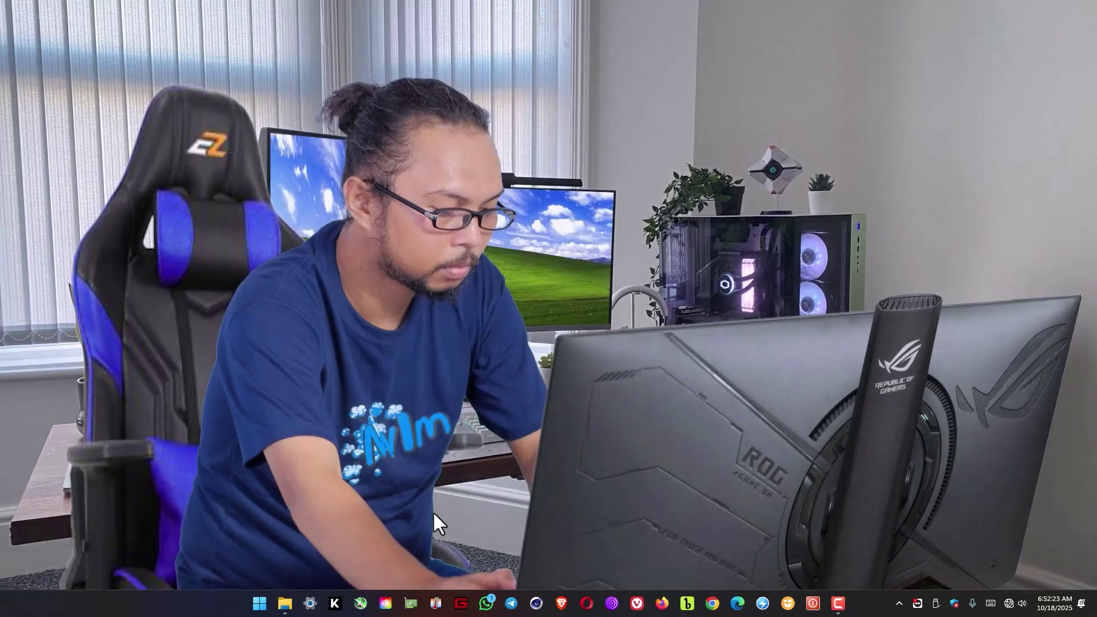
Step: Switch to File Explorer at the Adobe Acrobat Pro DC 2025 (v25.1.20756) folder and show its contents as extra large icons
left_click(284, 603)
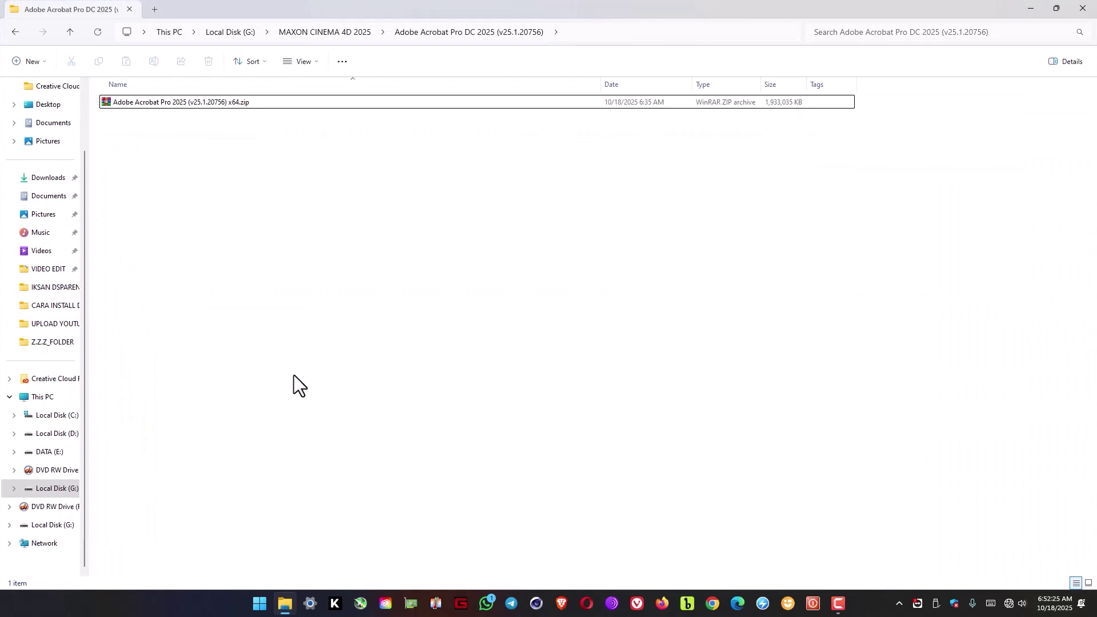
right_click(293, 375)
mouse_move(342, 384)
left_click(444, 383)
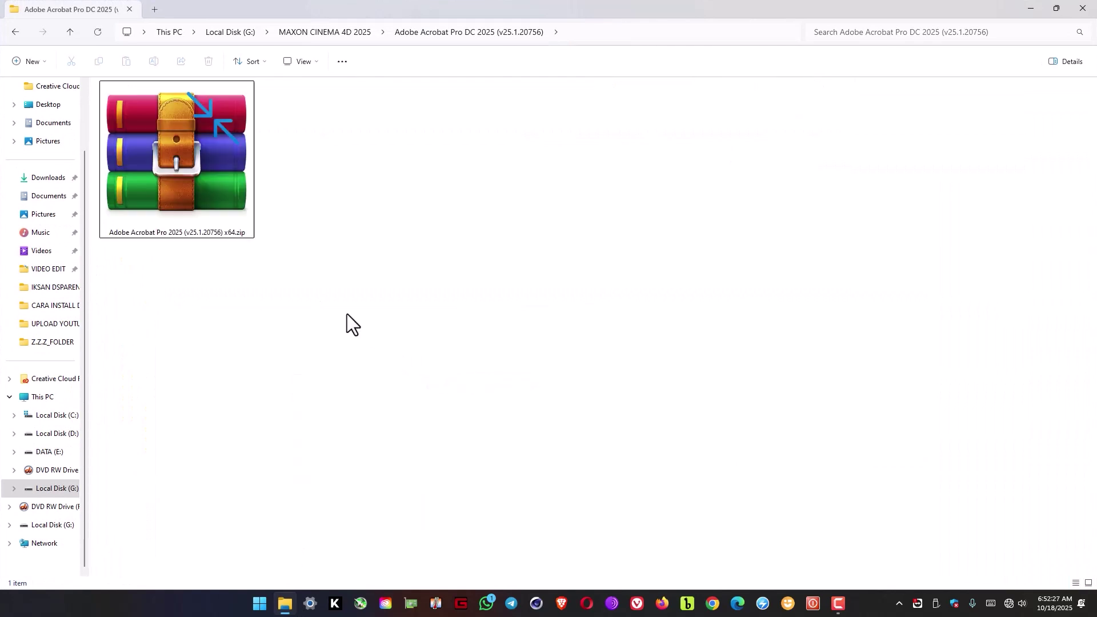
Step: Extract Adobe Acrobat Pro 2025 (v25.1.20756) x64.zip with WinRAR into a folder of the same name
left_click(222, 195)
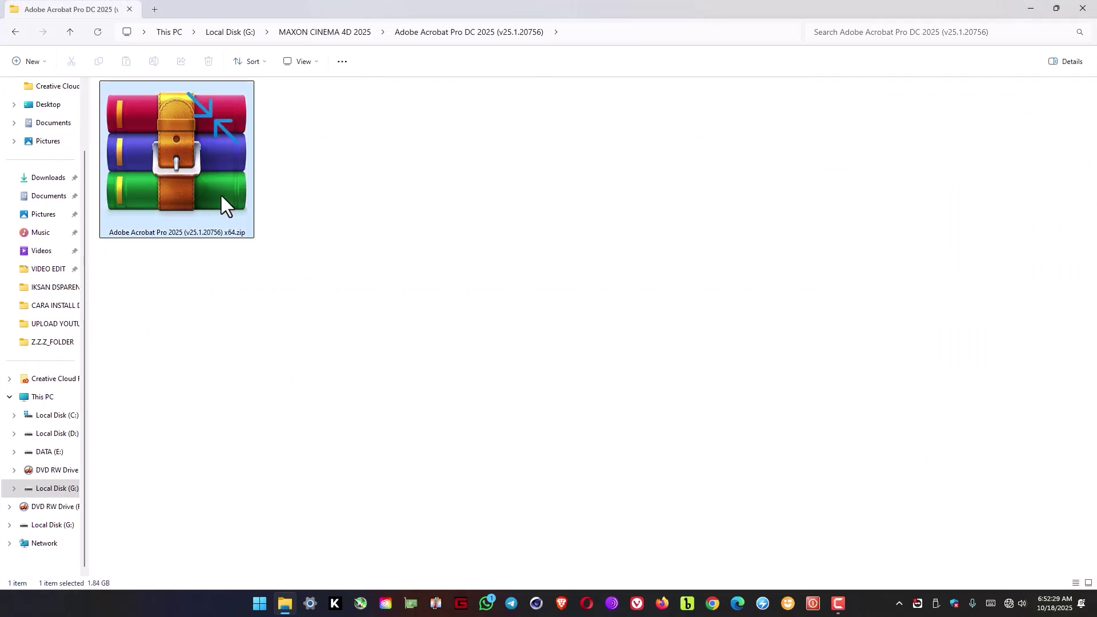
right_click(221, 195)
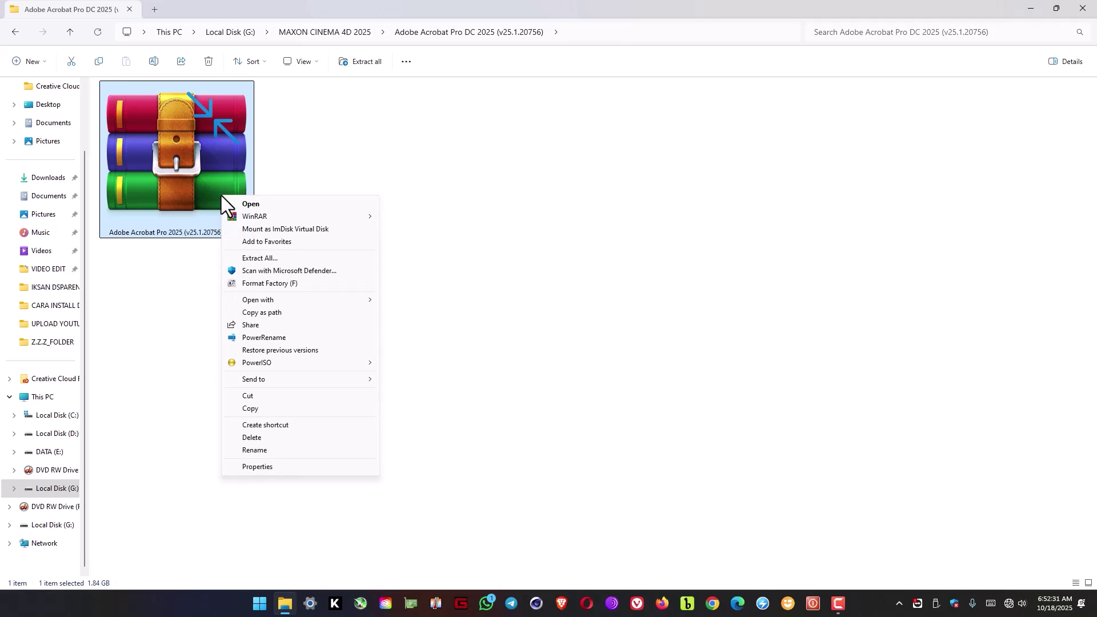
mouse_move(254, 217)
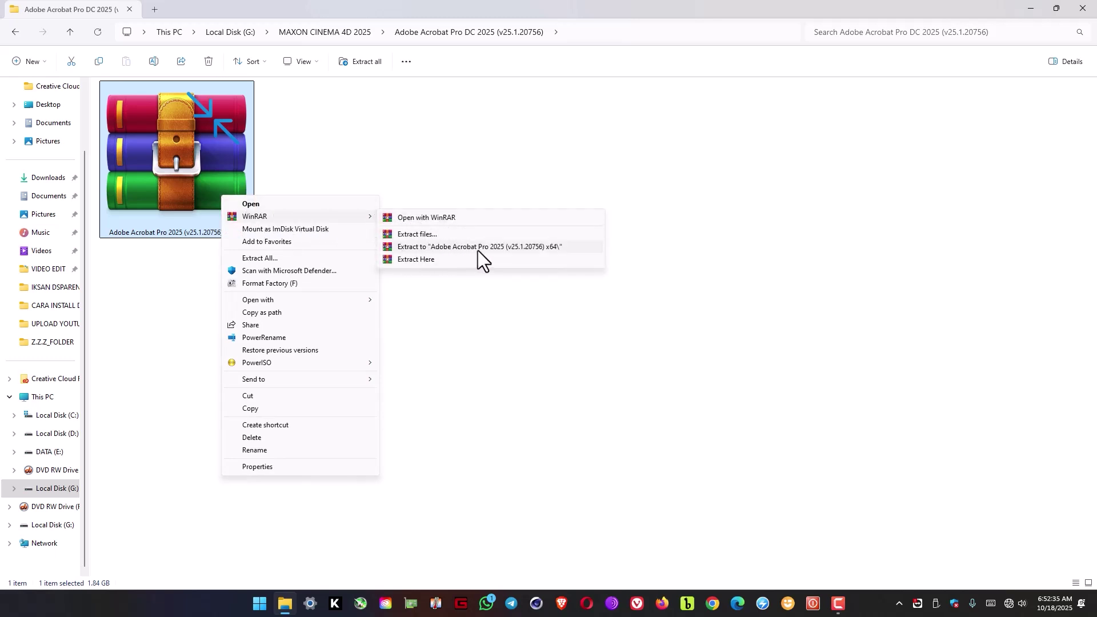
left_click(498, 248)
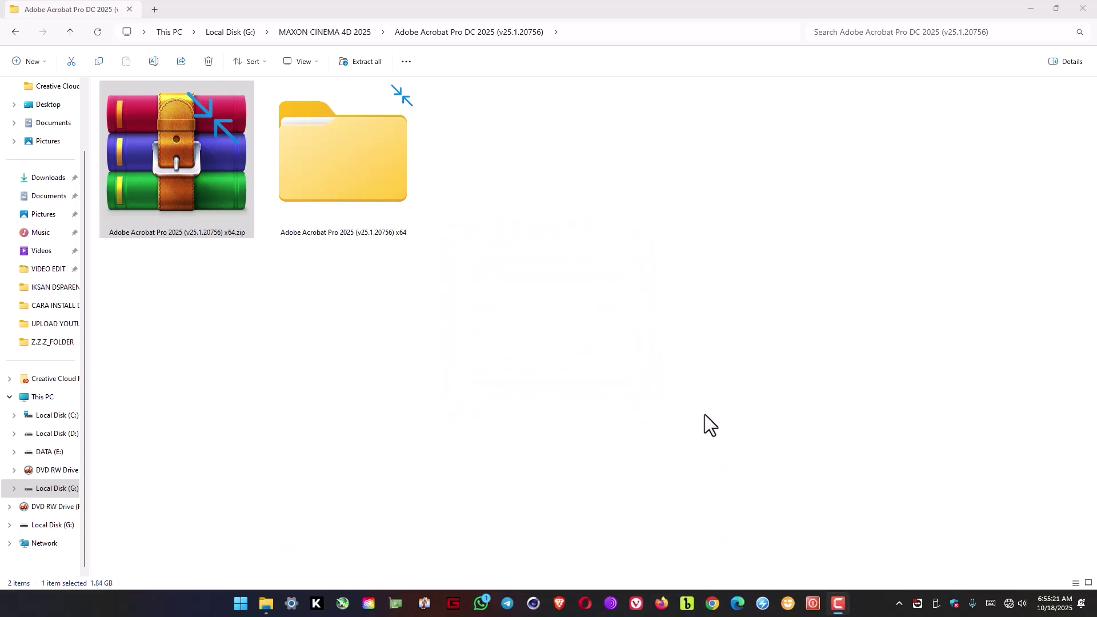
Step: Open the Multilingual subfolder inside the extracted x64 folder and widen the Name column to show full file names
double_click(373, 200)
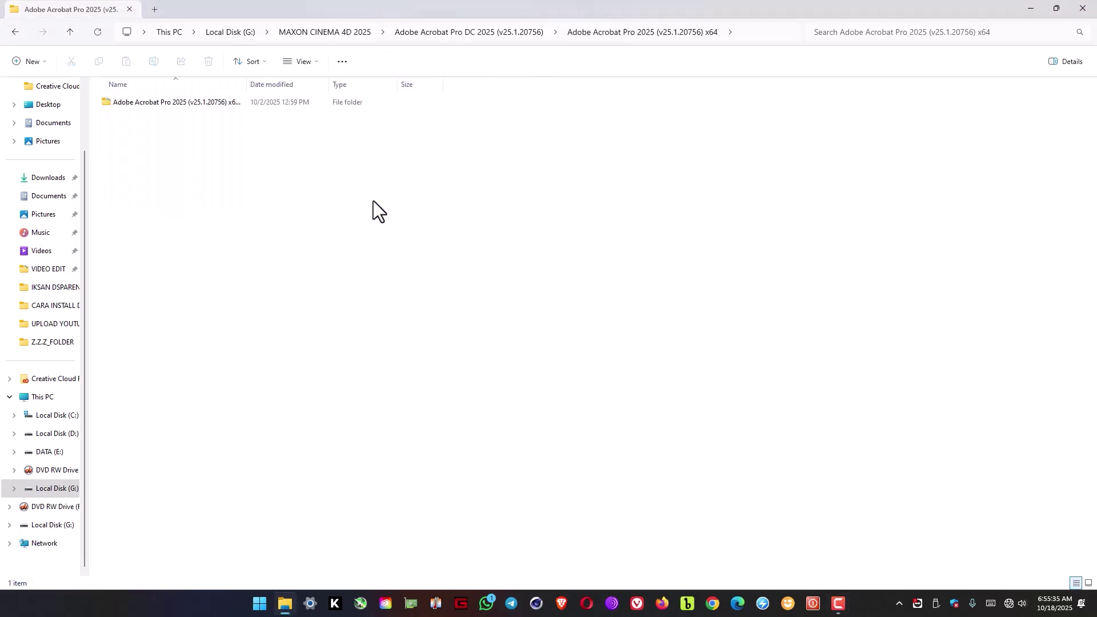
double_click(169, 102)
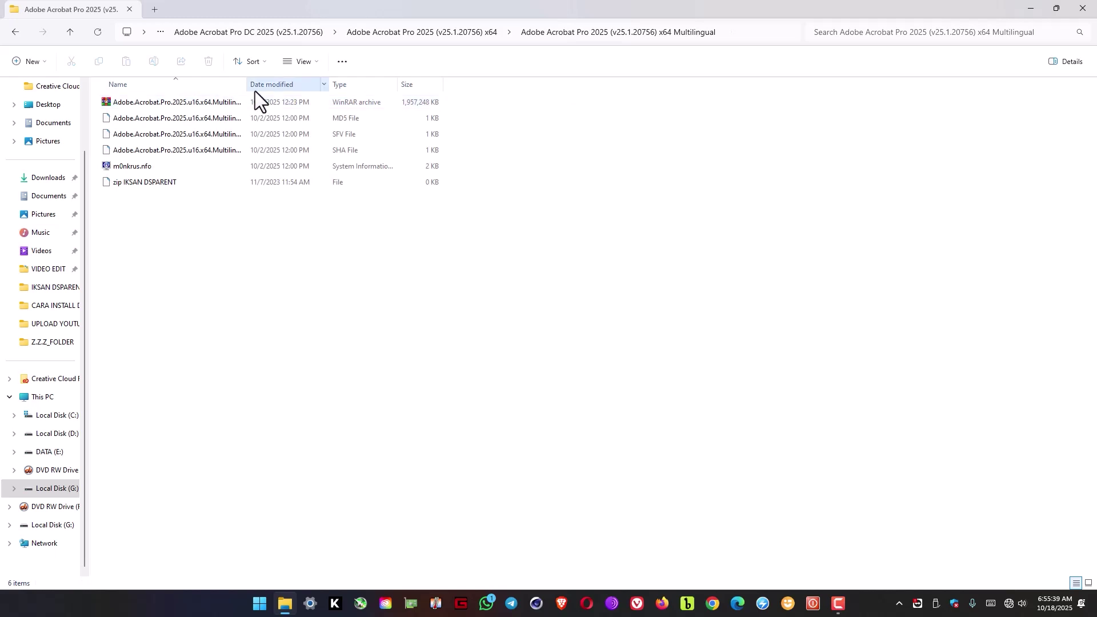
left_click_drag(247, 86, 540, 101)
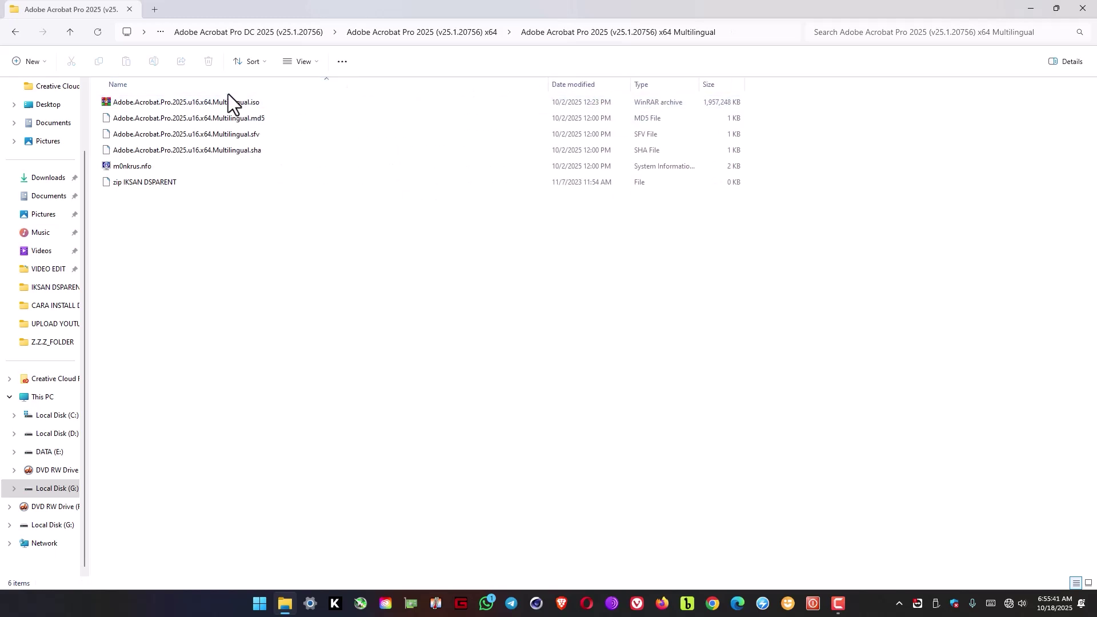
Step: Set WinRAR as the app that always opens .iso files, using the Acrobat ISO, and close the opened archive window
left_click(196, 105)
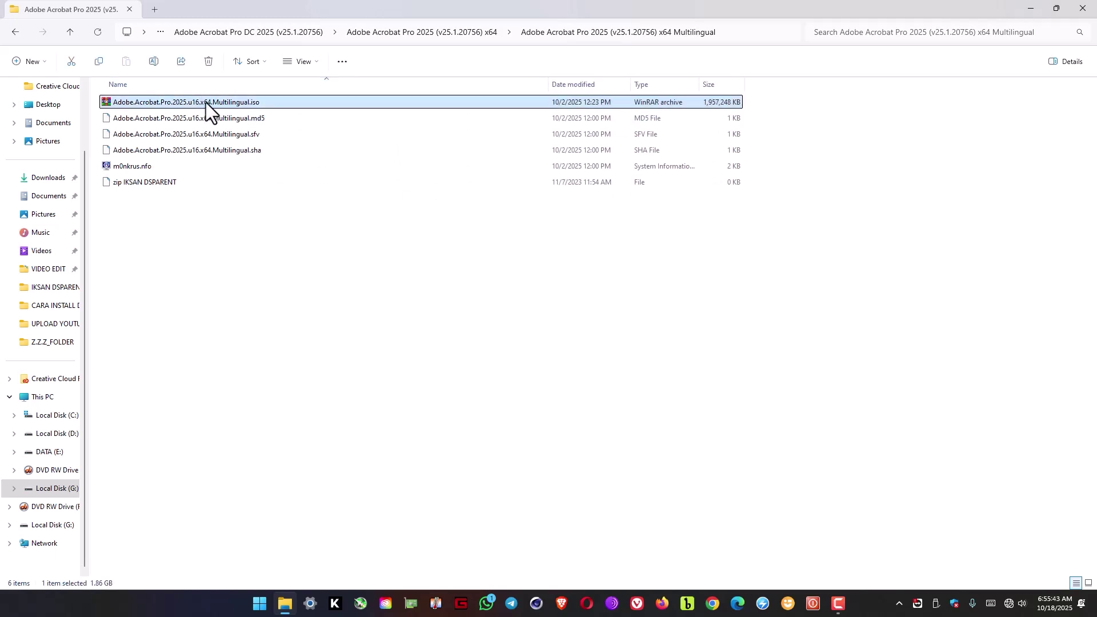
right_click(264, 102)
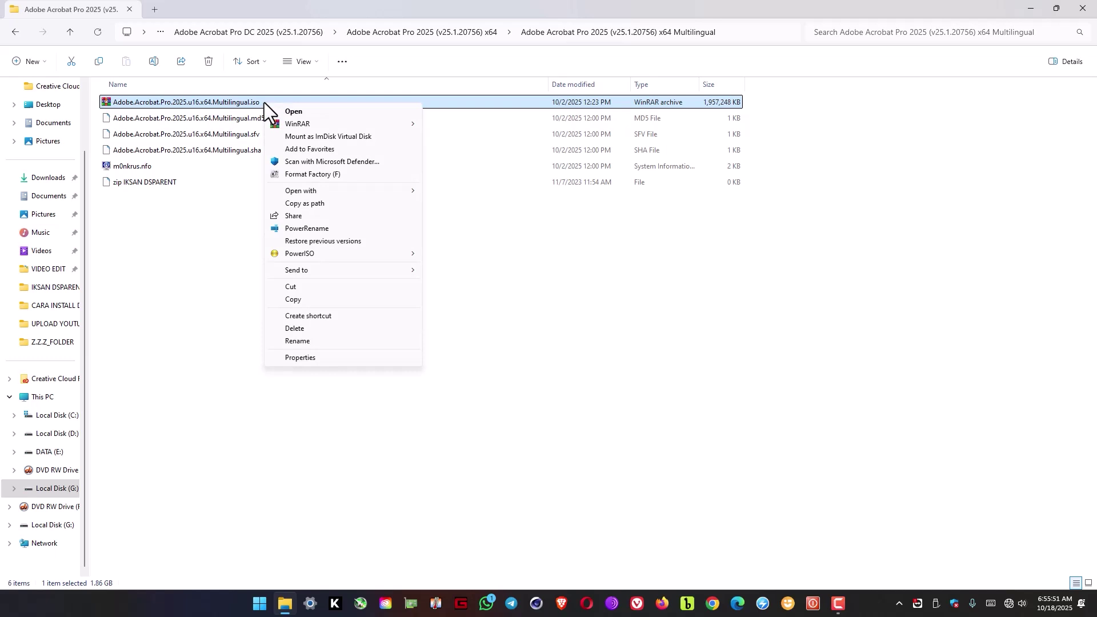
mouse_move(291, 194)
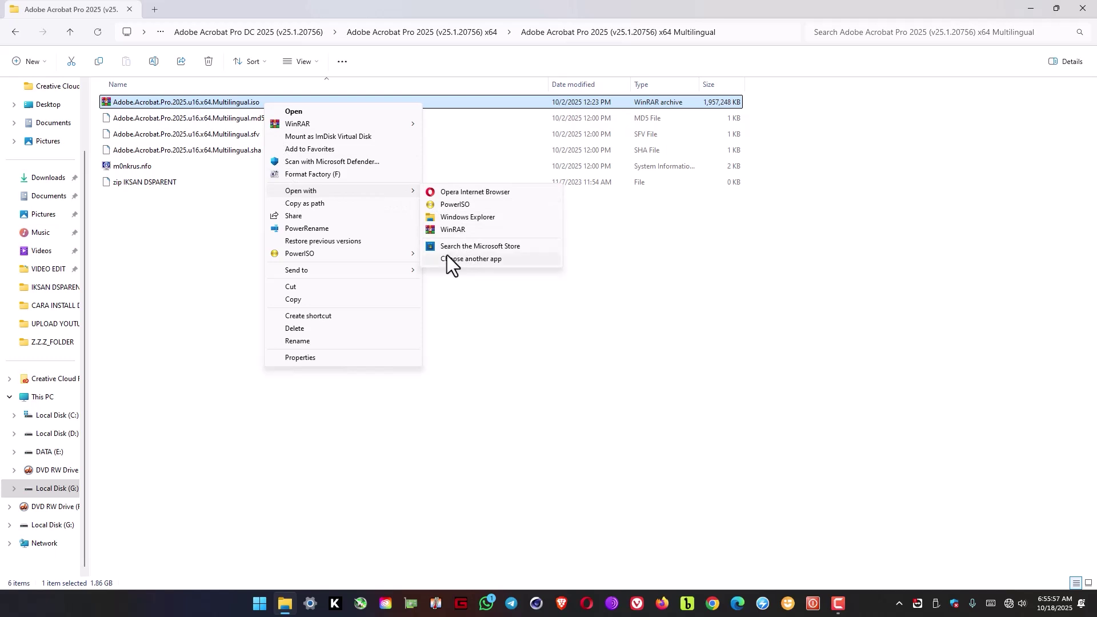
left_click(482, 263)
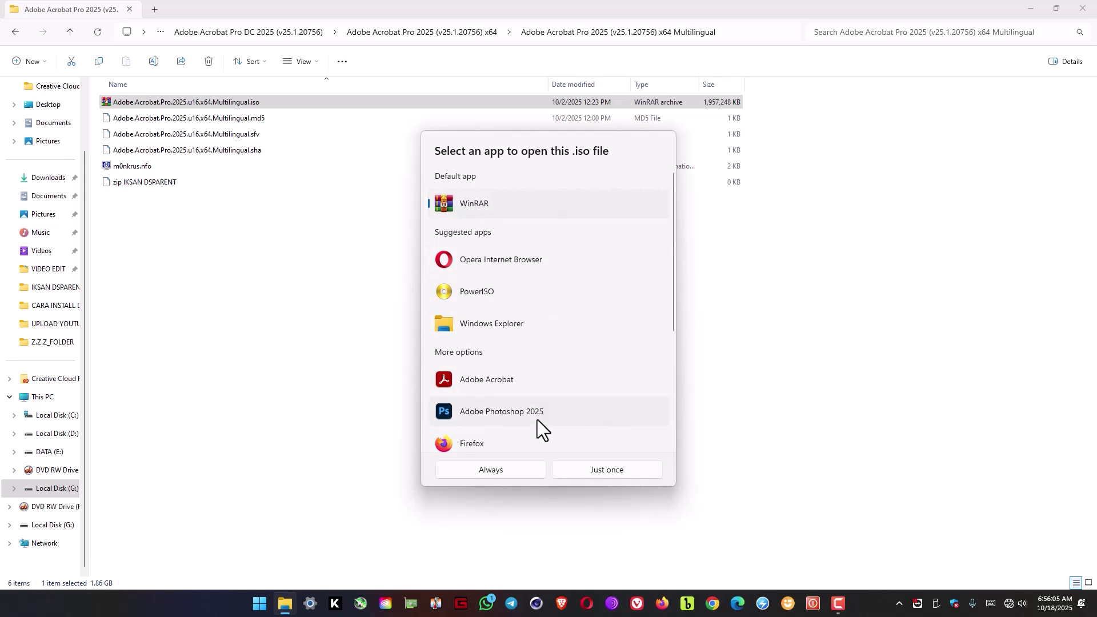
left_click(485, 475)
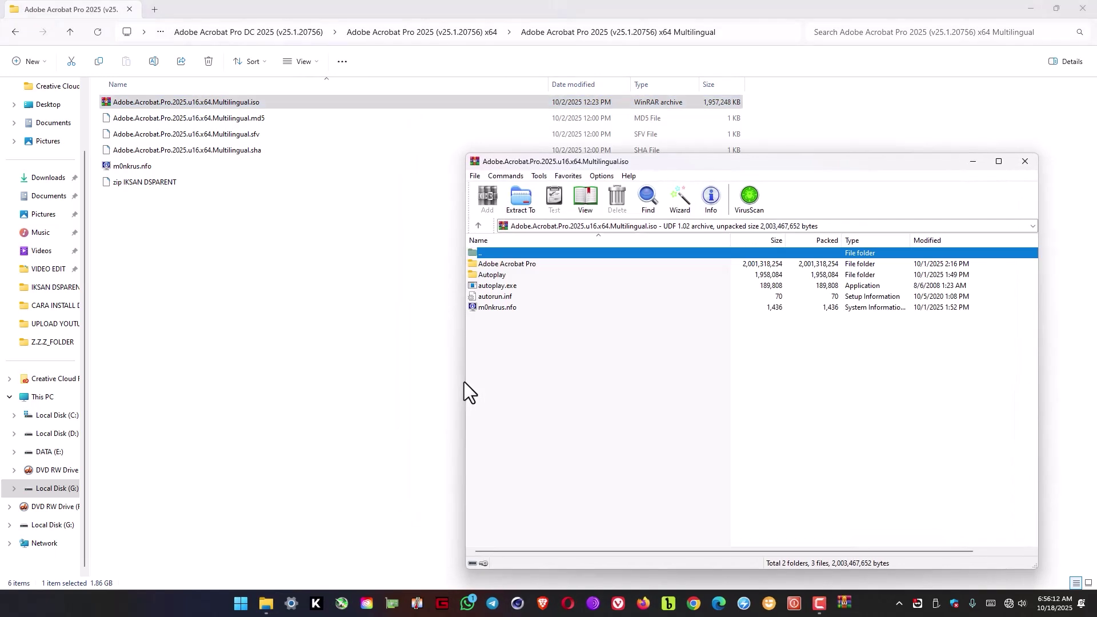
left_click(1025, 161)
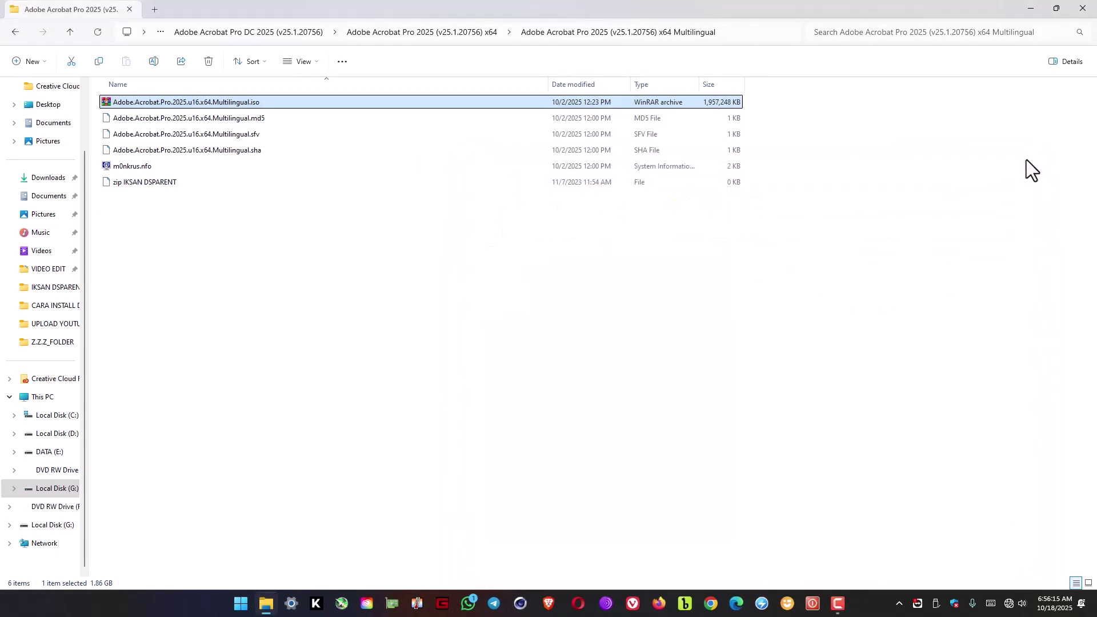
Step: Extract Adobe.Acrobat.Pro.2025.u16.x64.Multilingual.iso with WinRAR into a folder of the same name
left_click(249, 101)
right_click(249, 102)
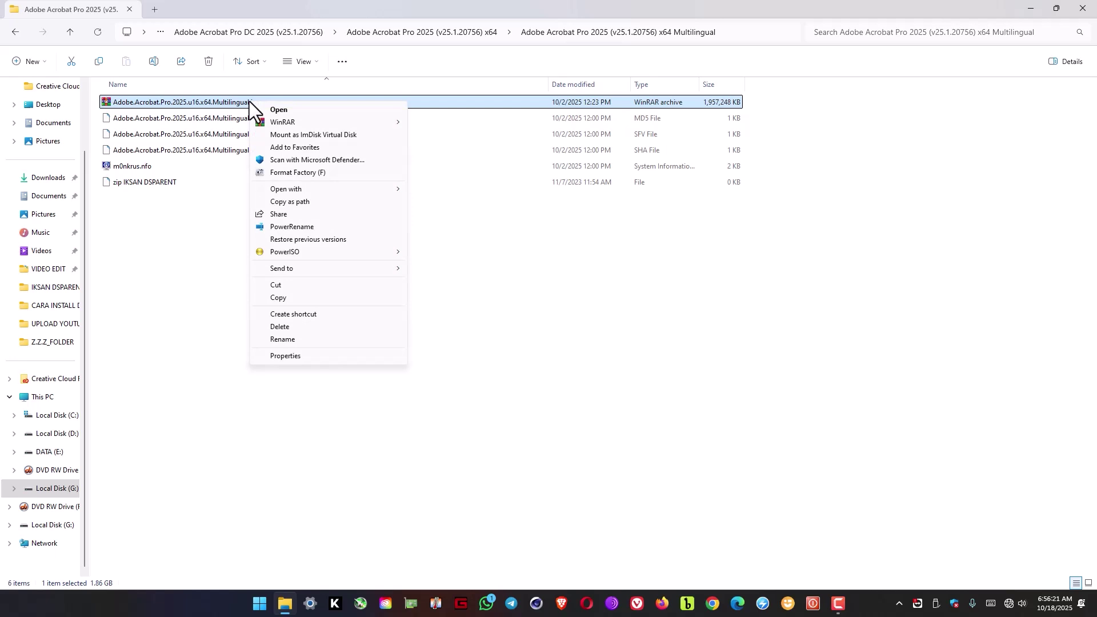
mouse_move(277, 123)
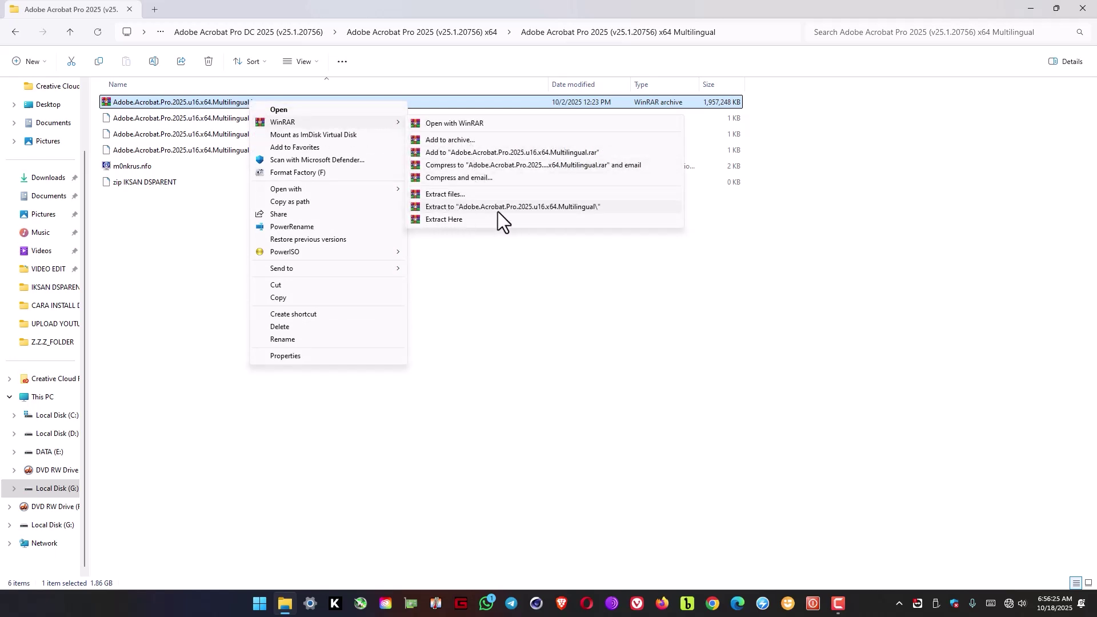
left_click(534, 207)
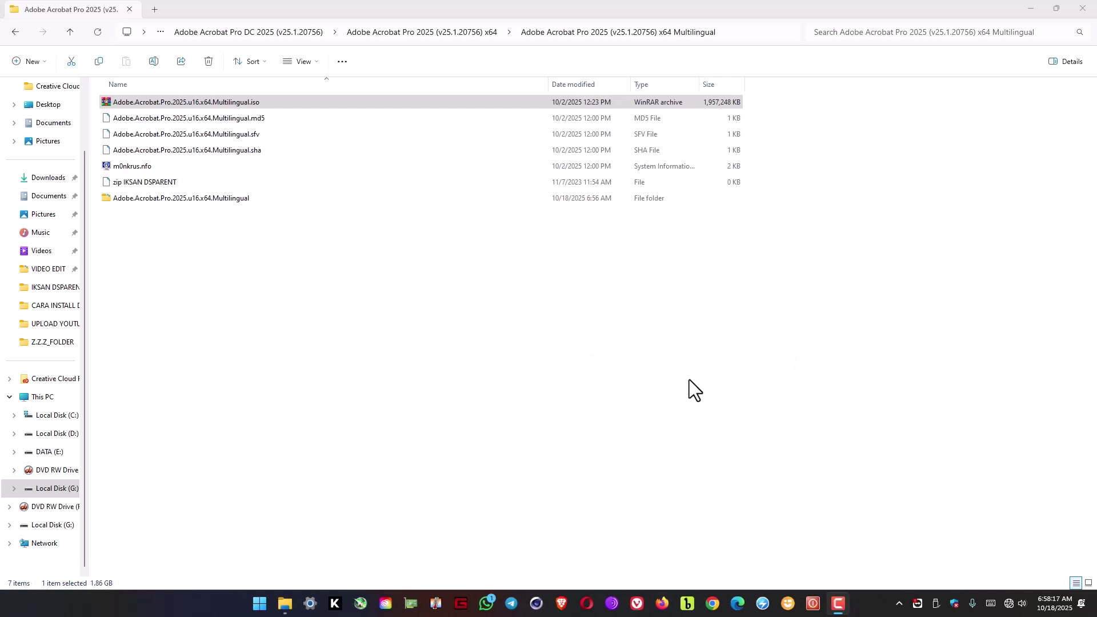
Step: Open the Adobe Acrobat Pro subfolder inside the extracted Adobe.Acrobat.Pro.2025.u16.x64.Multilingual folder
left_click(175, 202)
double_click(155, 200)
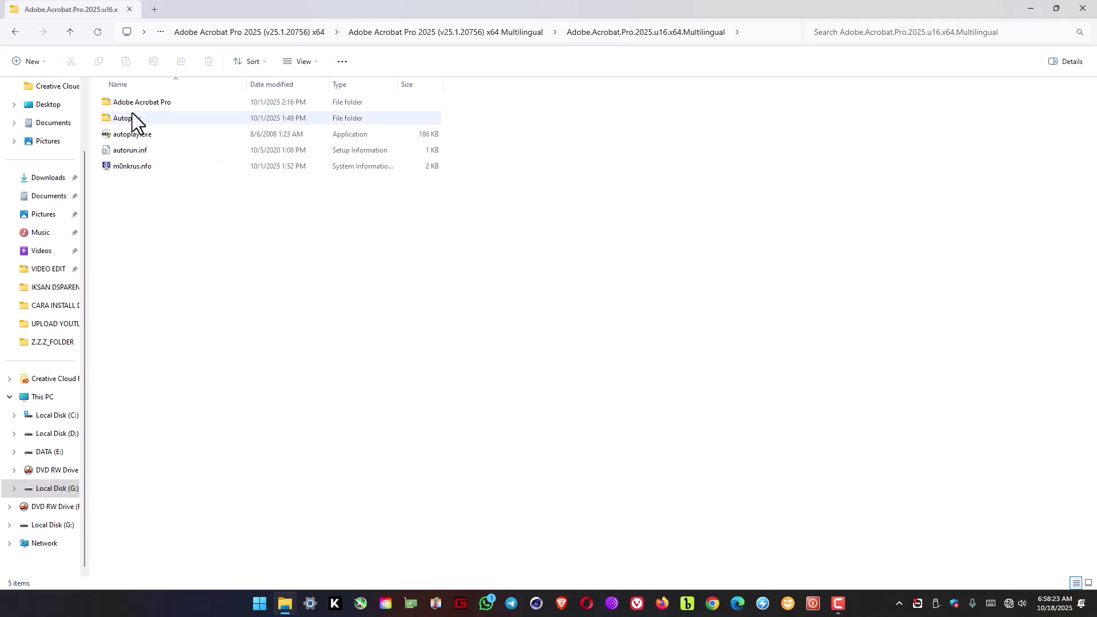
double_click(136, 102)
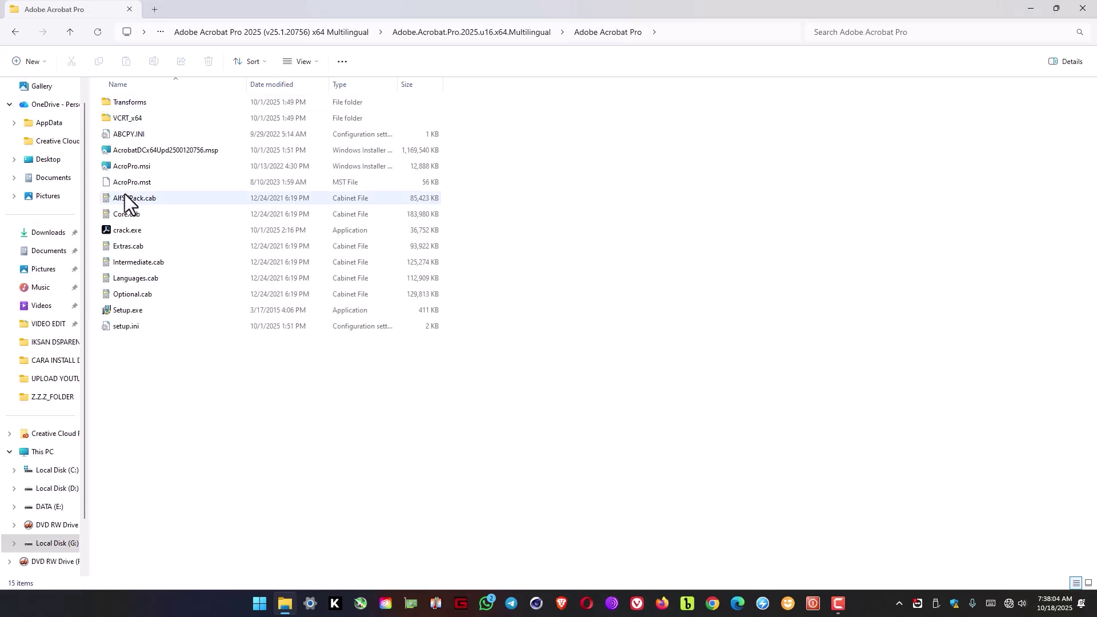
Step: Install Adobe Acrobat DC from AcroPro.msi, keeping it as the default PDF viewer, and finish the setup wizard
double_click(135, 167)
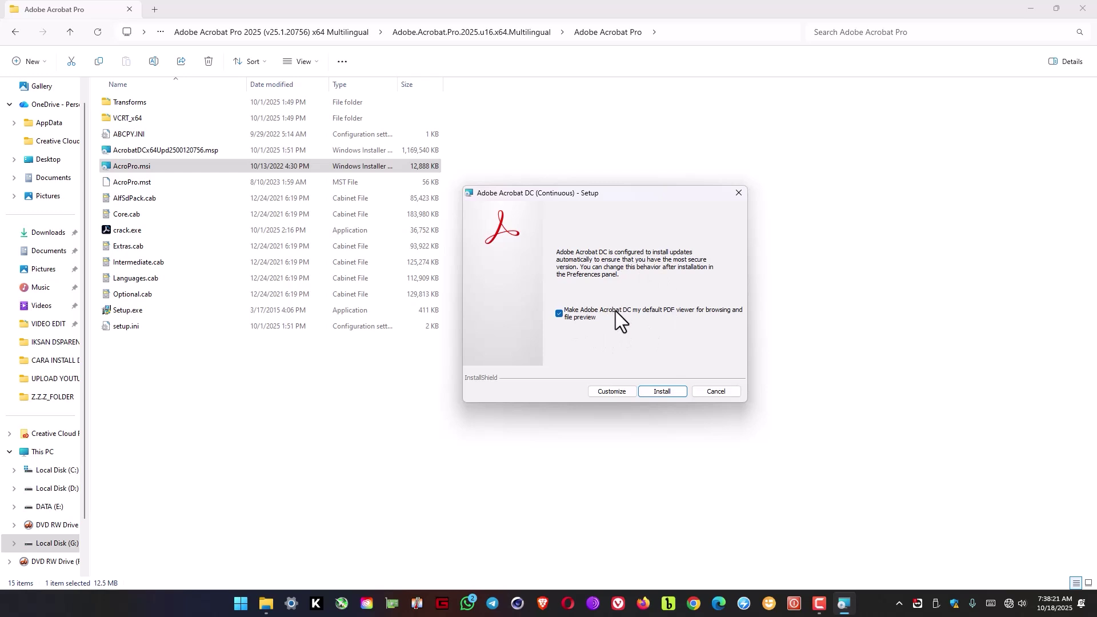
left_click(663, 392)
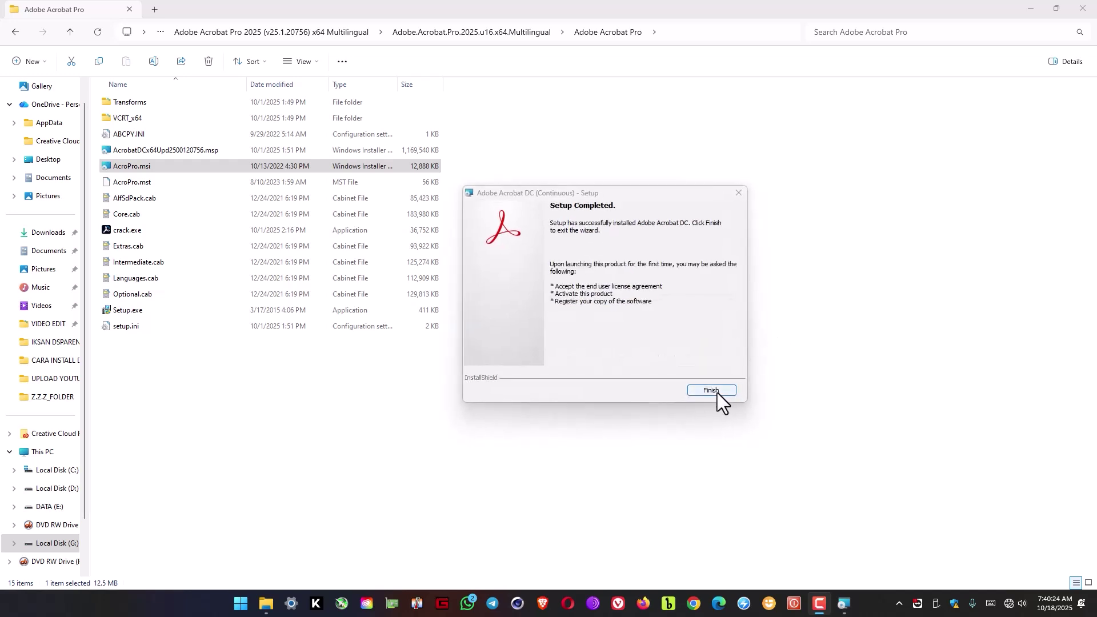
left_click(717, 393)
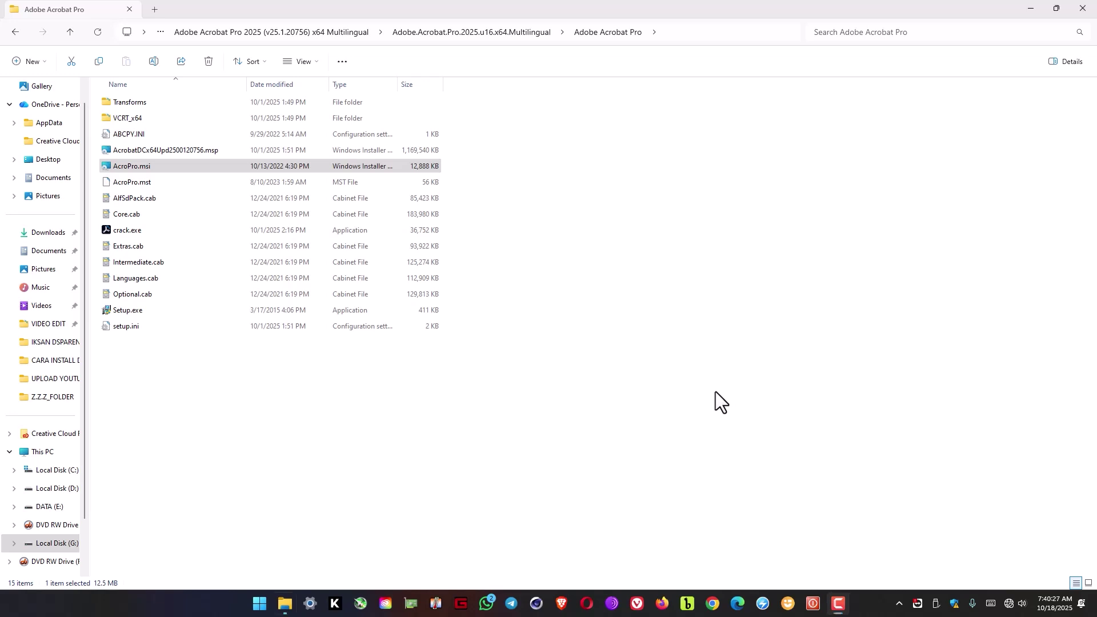
left_click(659, 371)
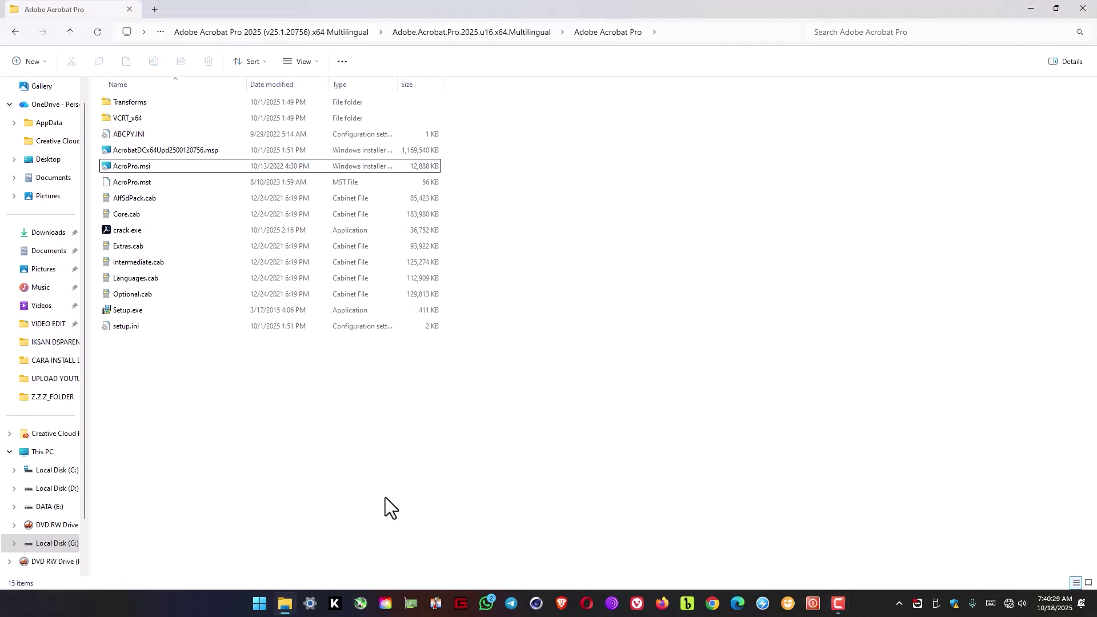
Step: Search Windows for "acrobat", run Adobe Acrobat 64-bit as administrator, and close its startup popup
left_click(263, 609)
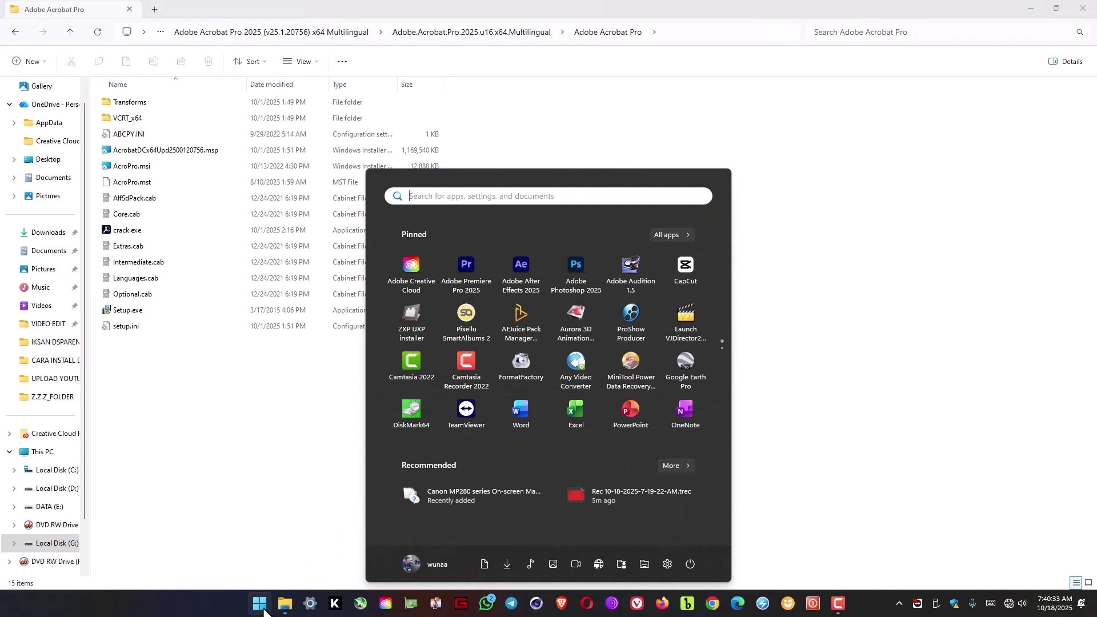
type("acrobat")
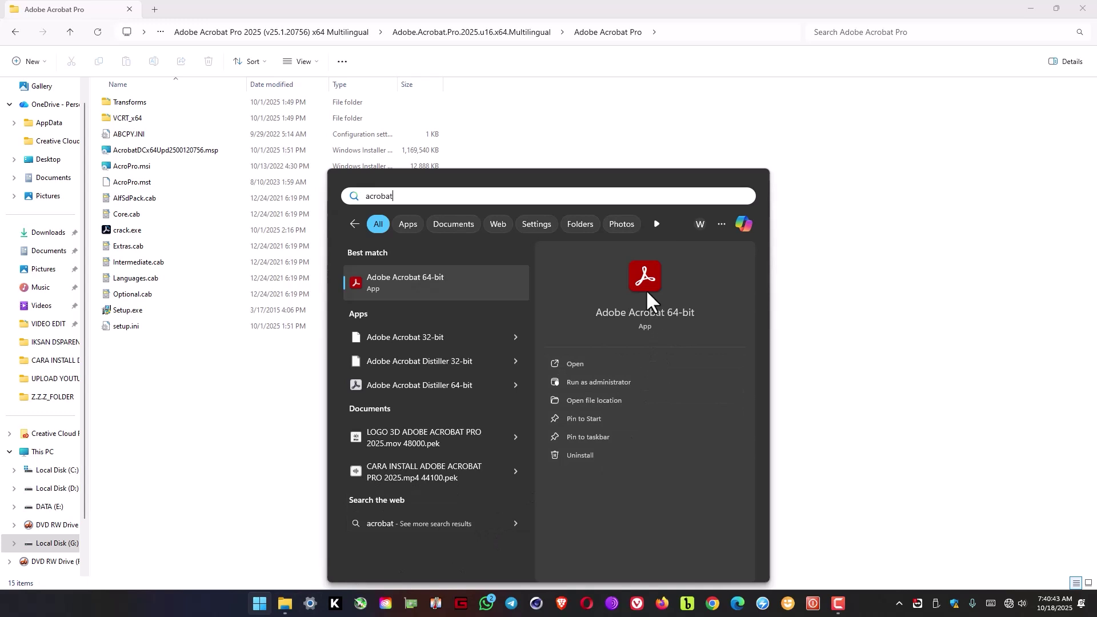
right_click(646, 287)
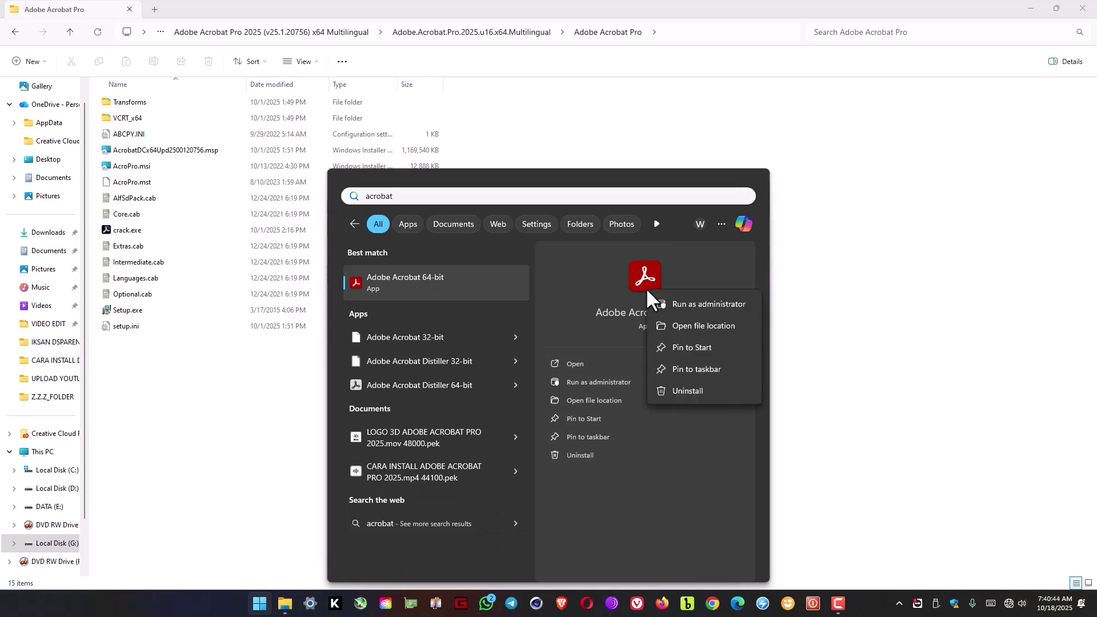
left_click(677, 304)
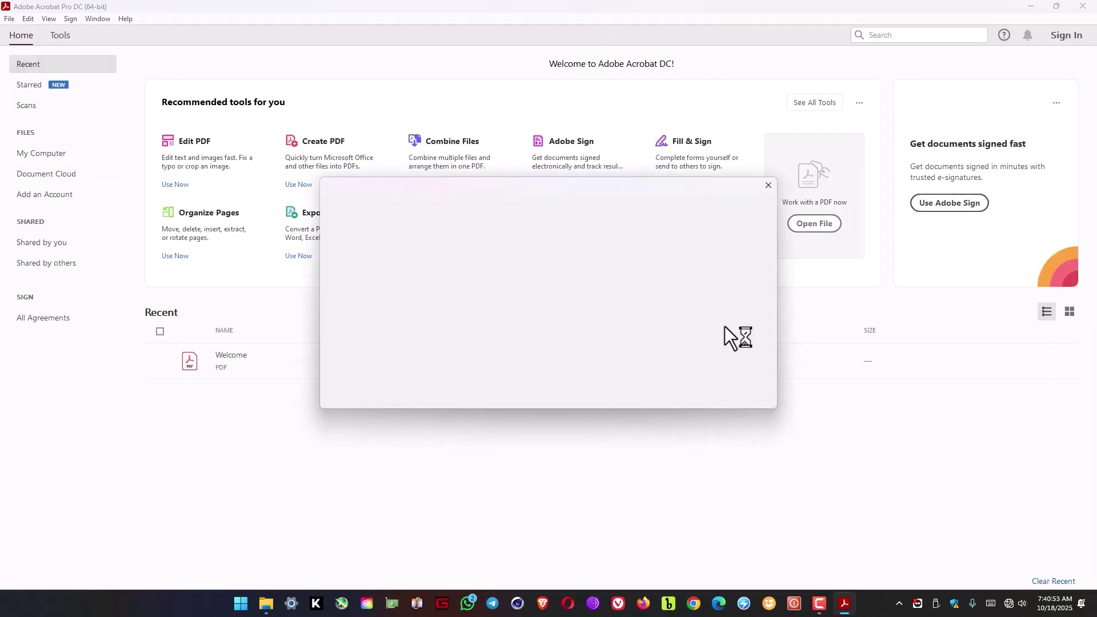
left_click(767, 186)
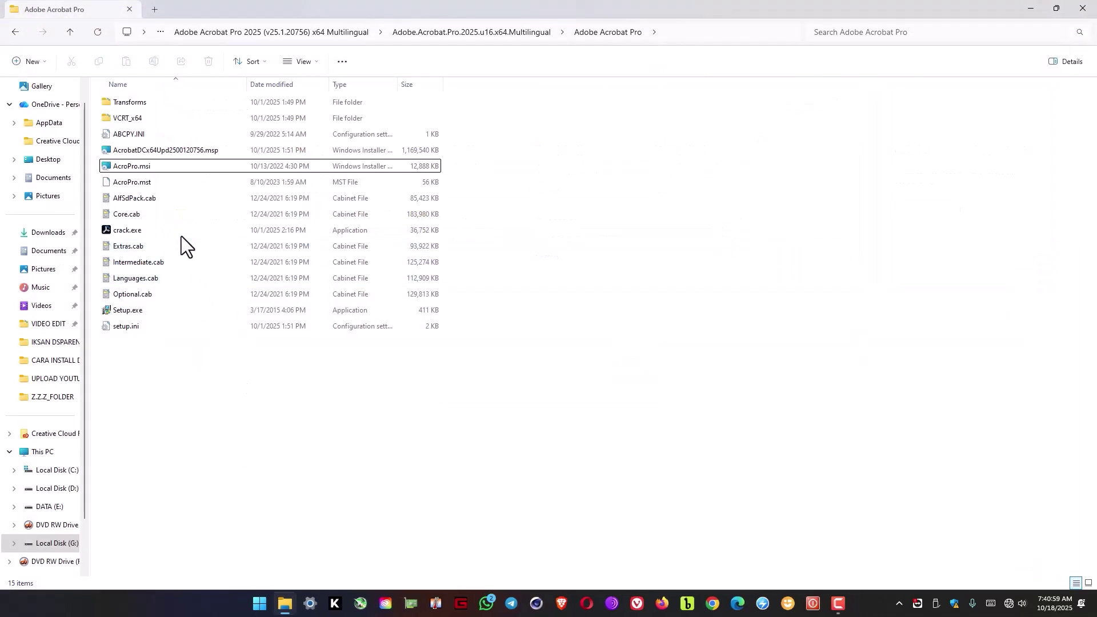
Step: Copy crack.exe from the extracted Adobe Acrobat Pro folder
left_click(135, 231)
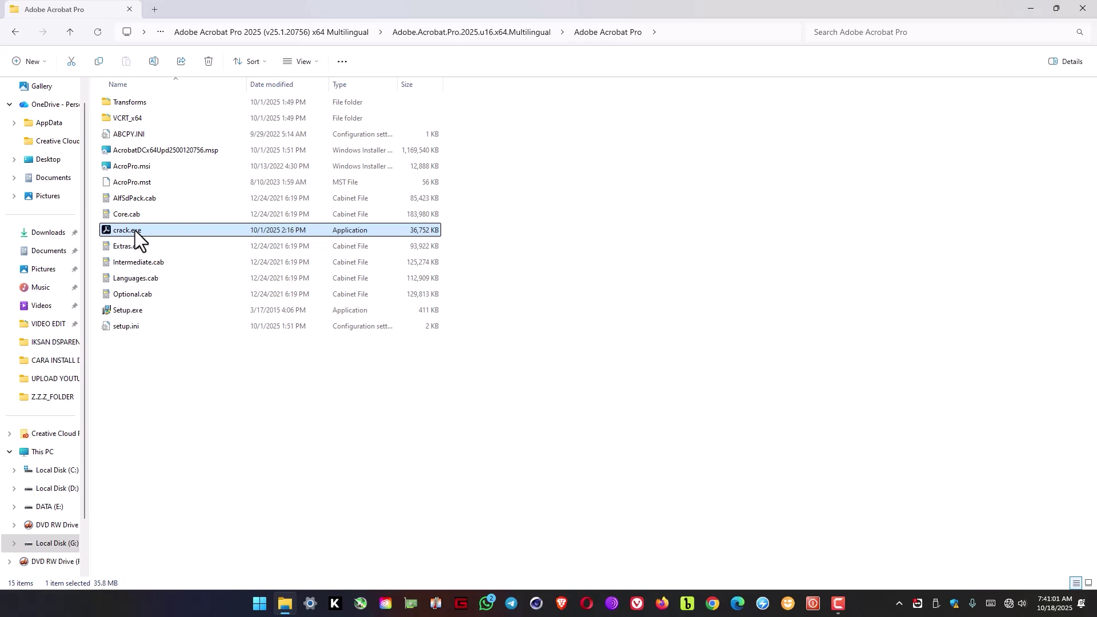
right_click(136, 231)
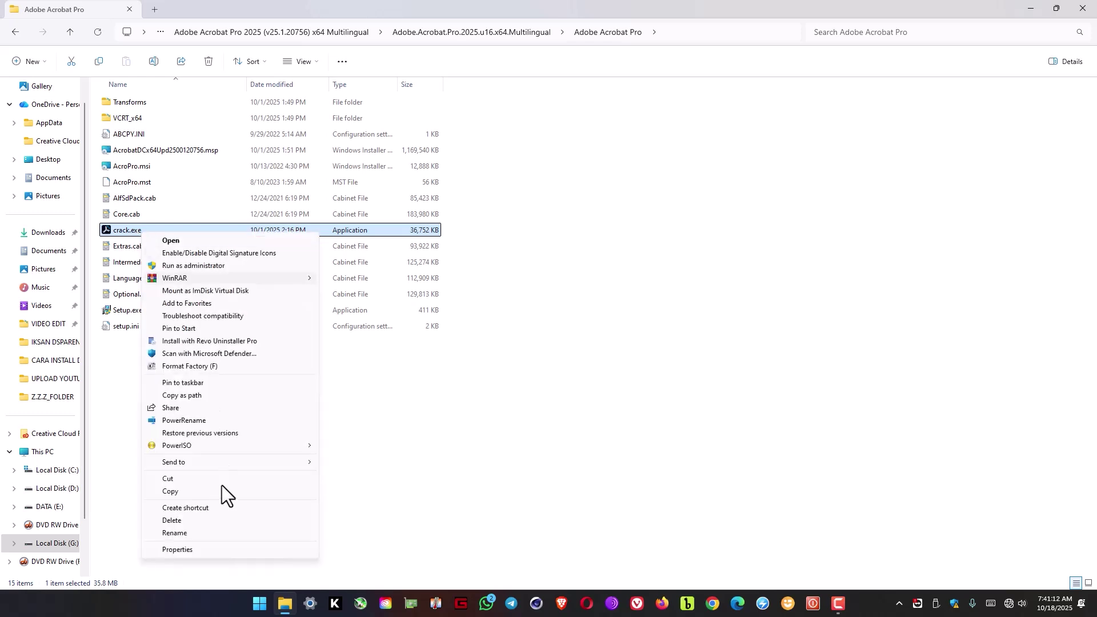
left_click(175, 492)
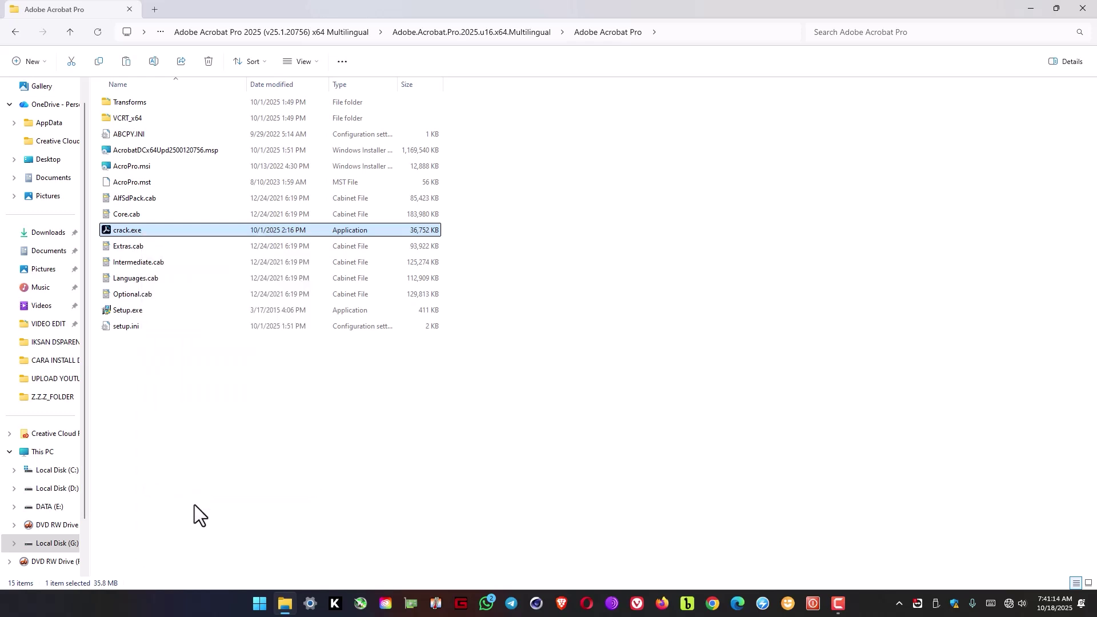
Step: Find Adobe Acrobat 64-bit with a Windows search for "acrobat" and open the program folder its shortcut points to
left_click(260, 604)
type("acr")
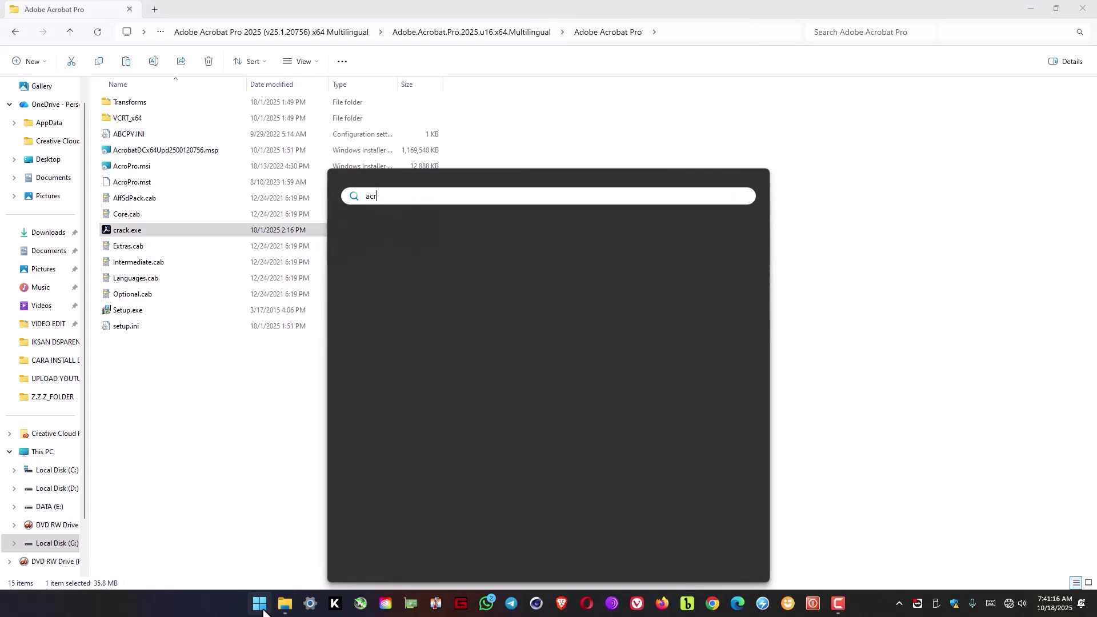
type("obat")
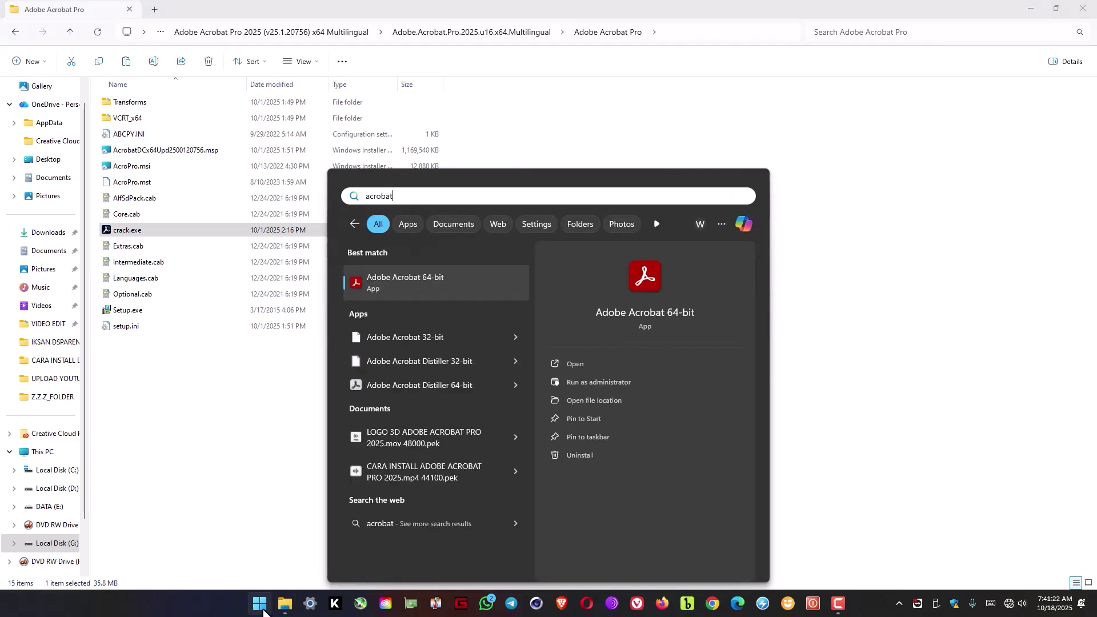
right_click(653, 280)
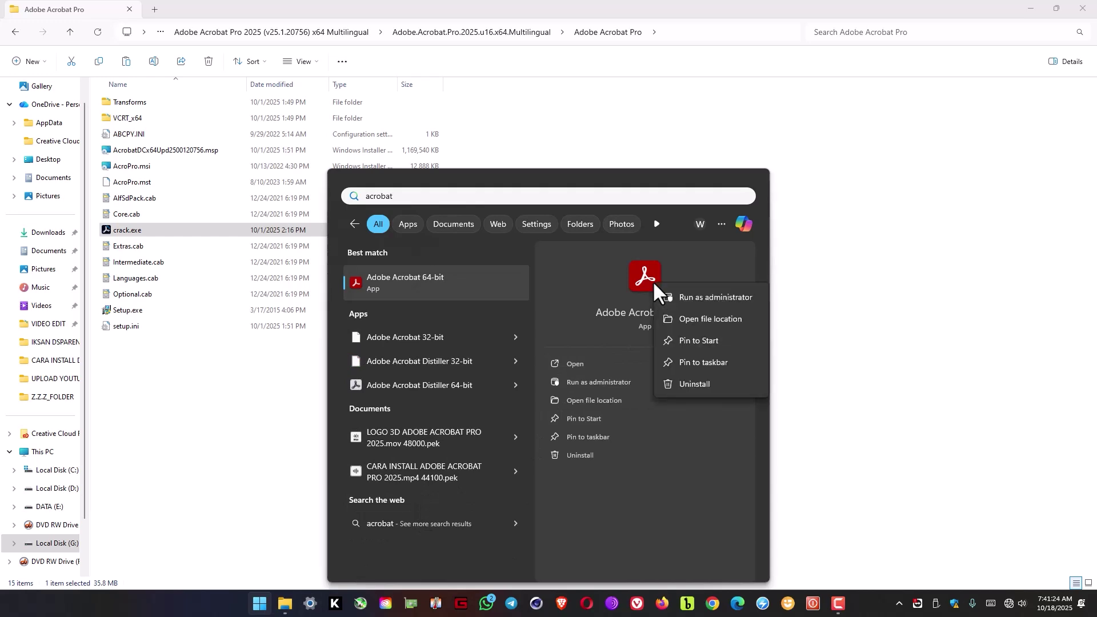
left_click(700, 319)
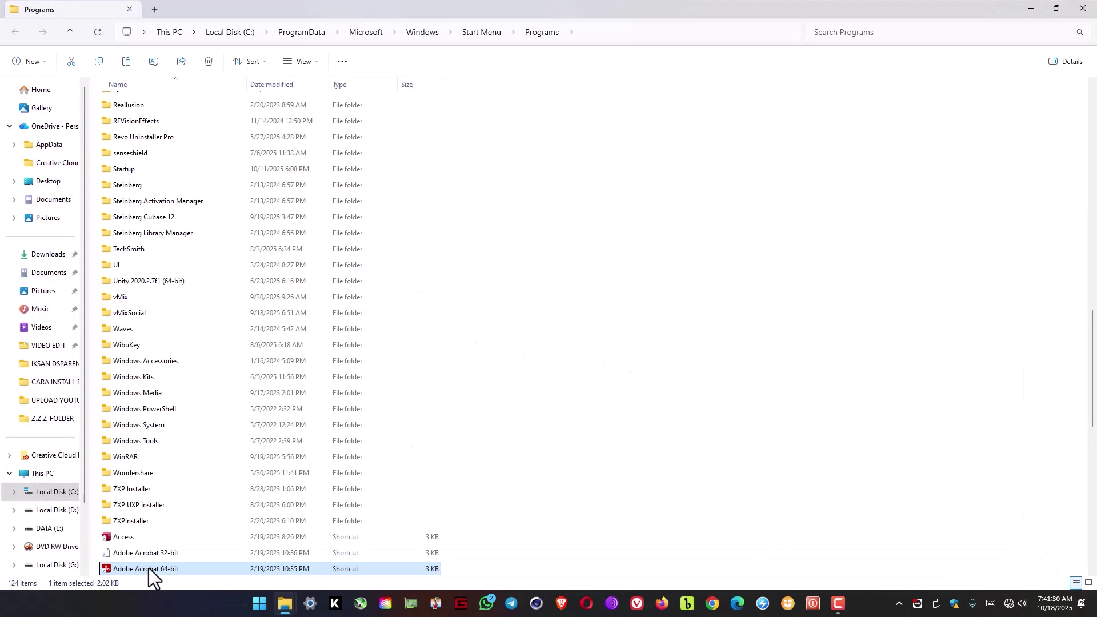
right_click(149, 568)
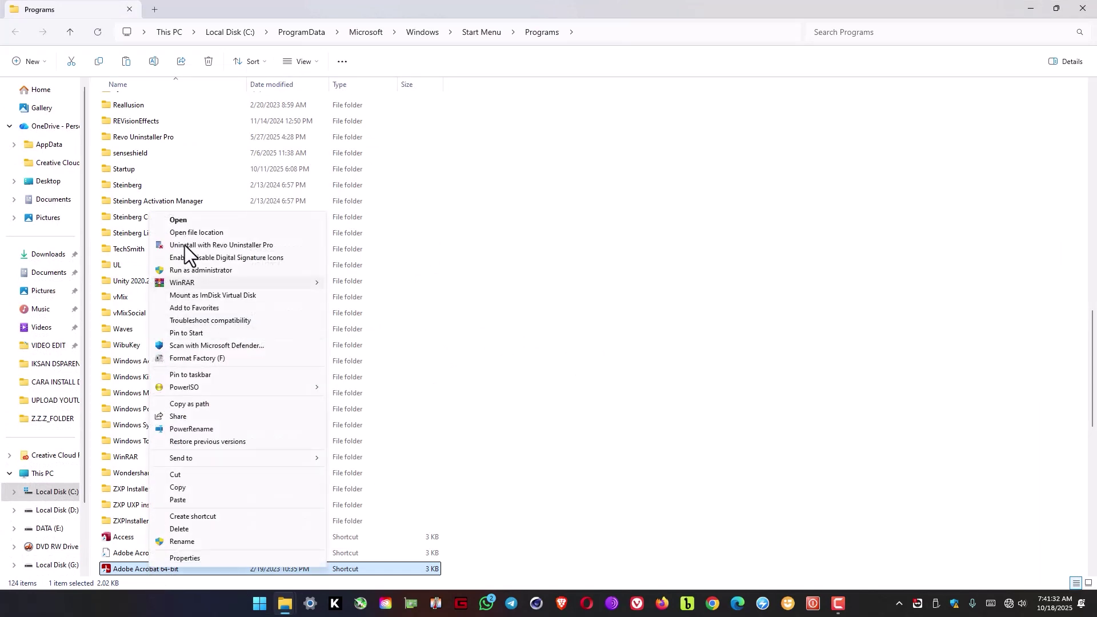
left_click(194, 231)
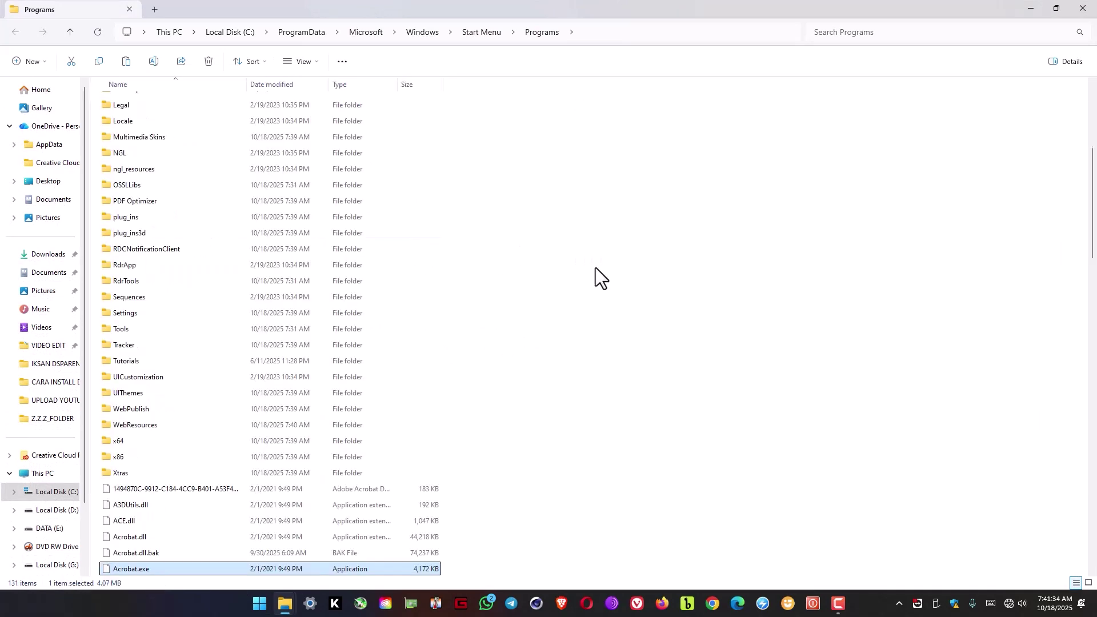
Step: Paste the copied crack.exe into the Acrobat DC\Acrobat program folder, granting administrator permission for the copy
left_click(587, 372)
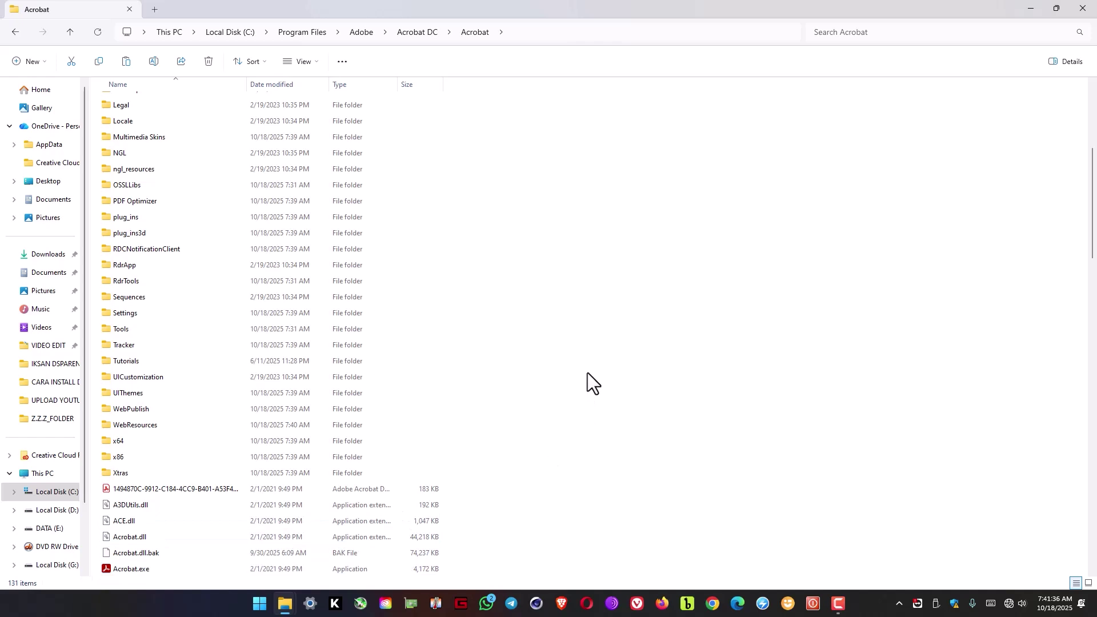
right_click(588, 373)
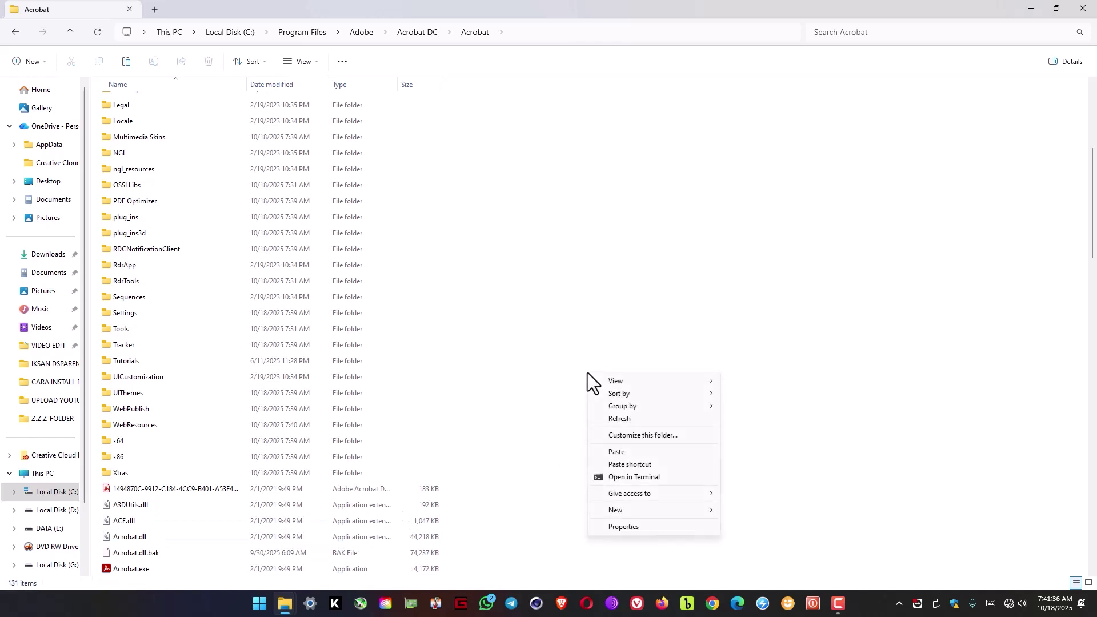
left_click(619, 456)
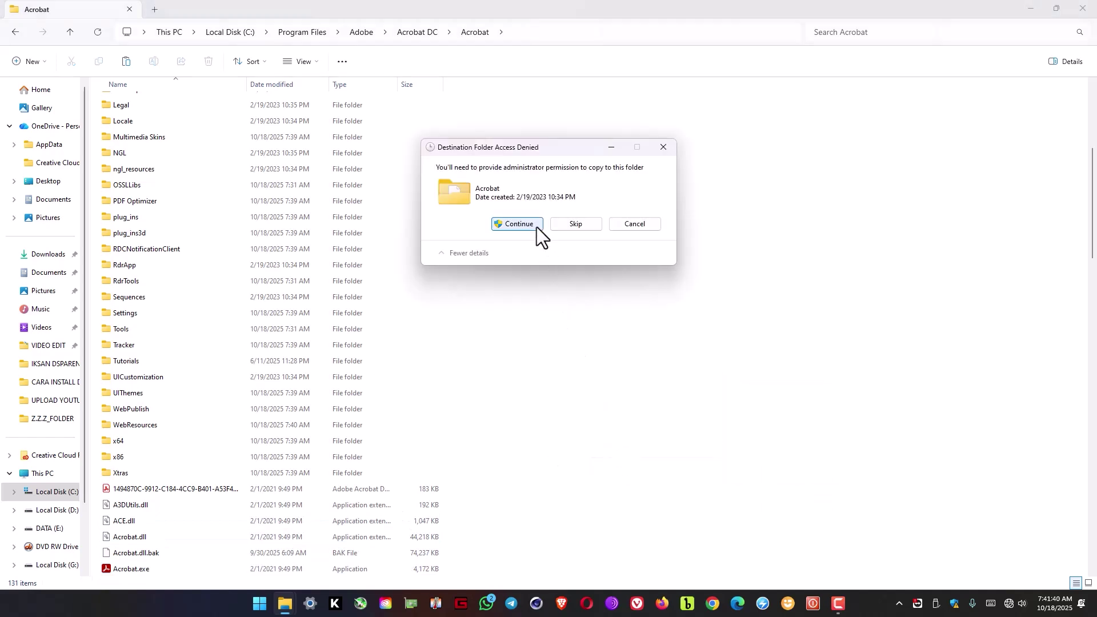
left_click(536, 227)
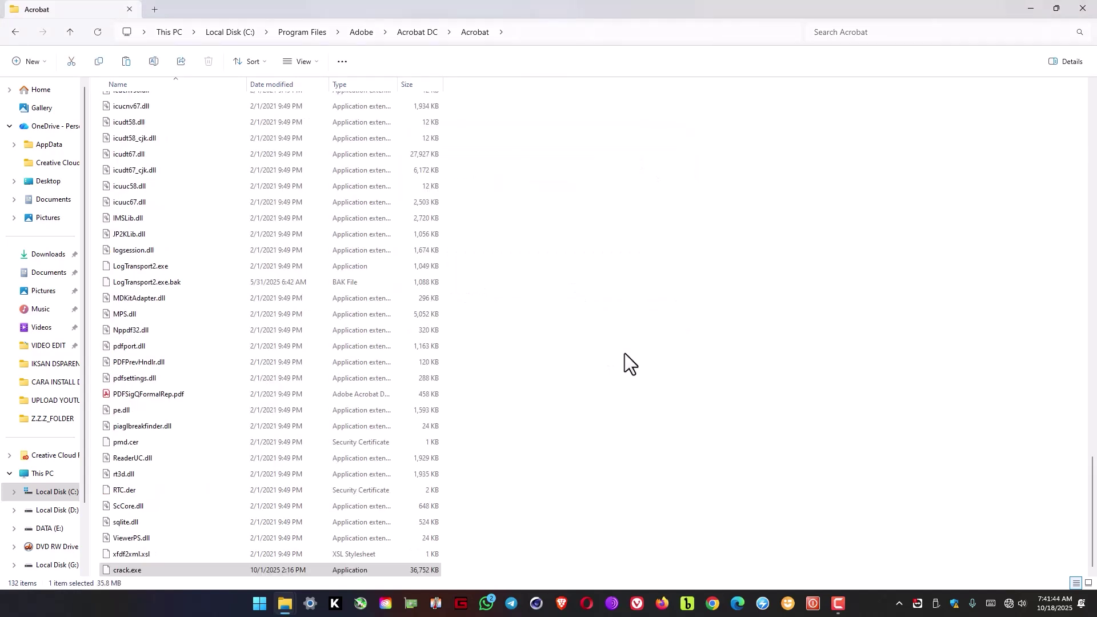
Step: Run crack.exe as administrator in the Acrobat program folder, dismiss its dialog, and clear the folder windows off the desktop
right_click(150, 568)
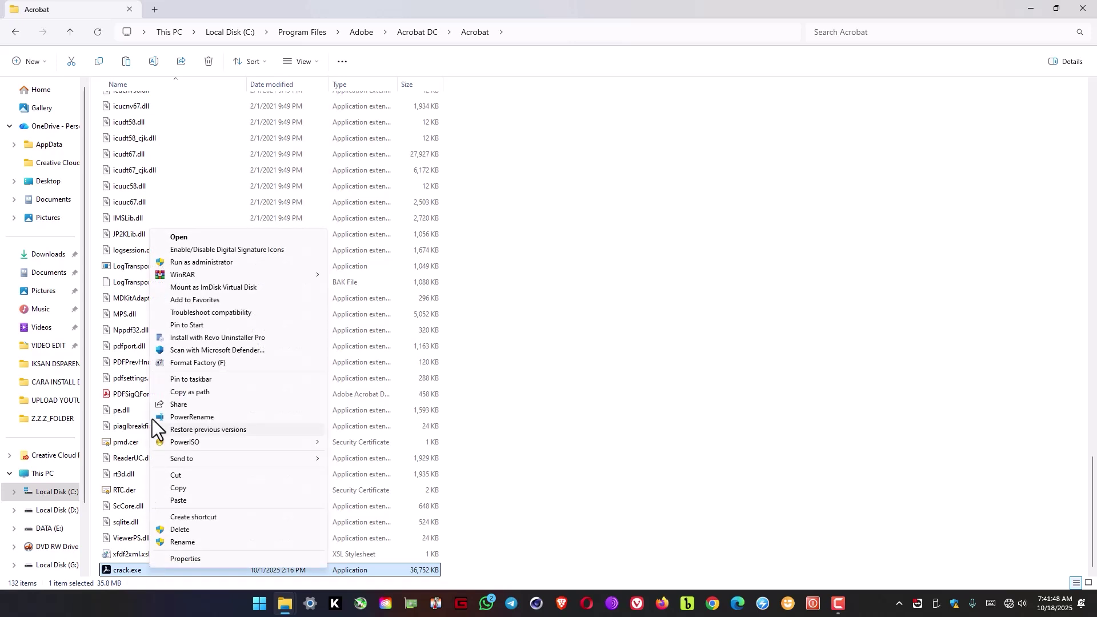
left_click(212, 262)
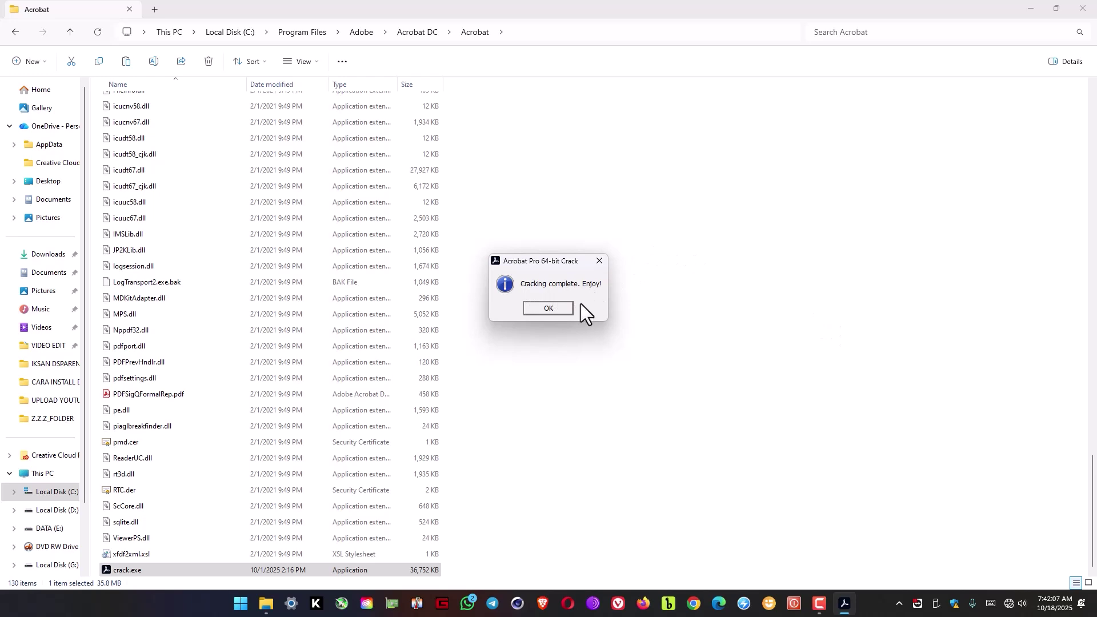
left_click(548, 309)
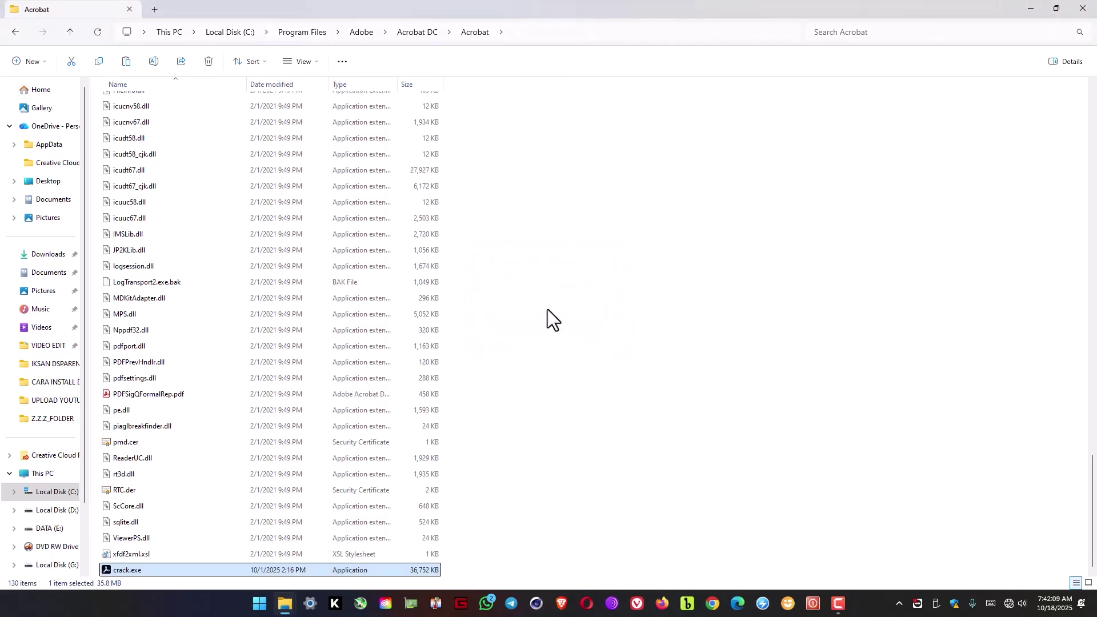
left_click(1082, 8)
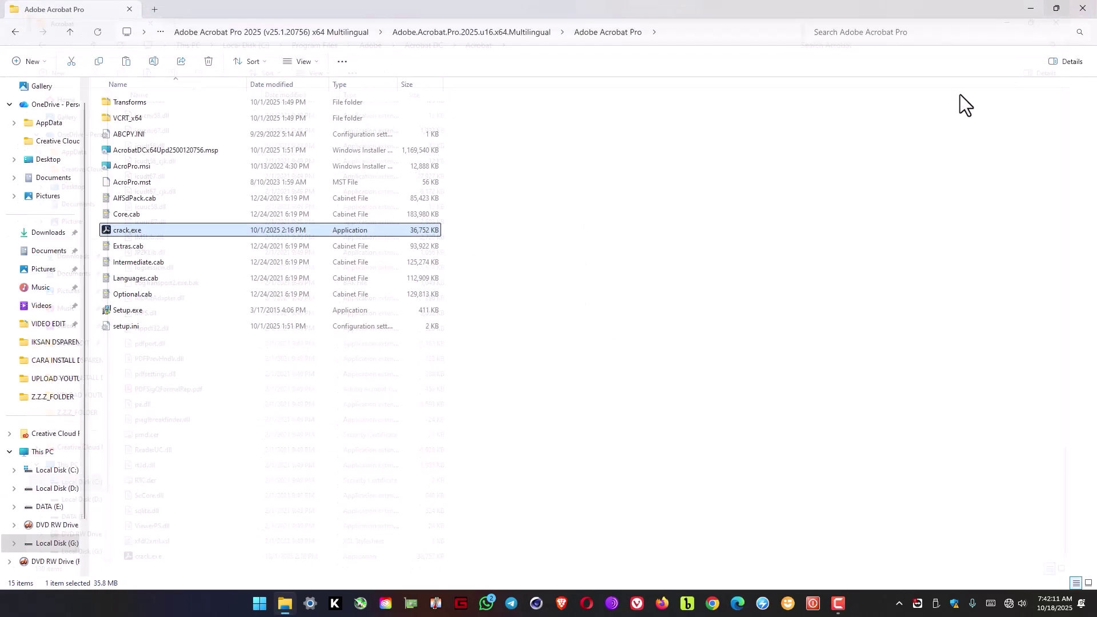
left_click(757, 231)
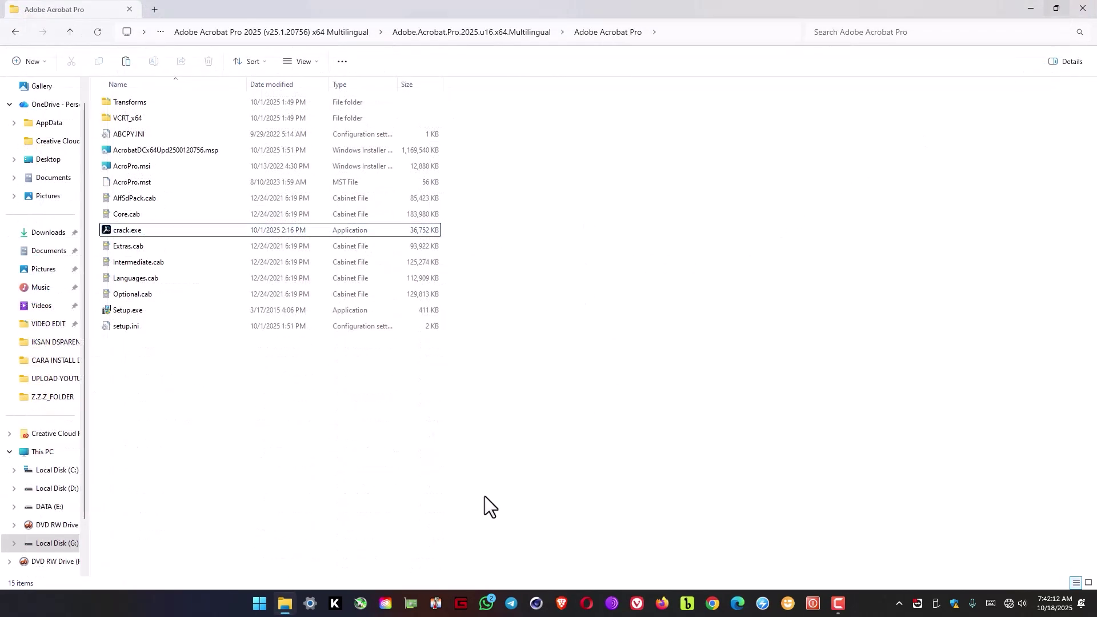
left_click(1031, 9)
Step: Try to launch Adobe Acrobat 64-bit from a Windows search for "acrobat" and dismiss the error dialog
left_click(260, 601)
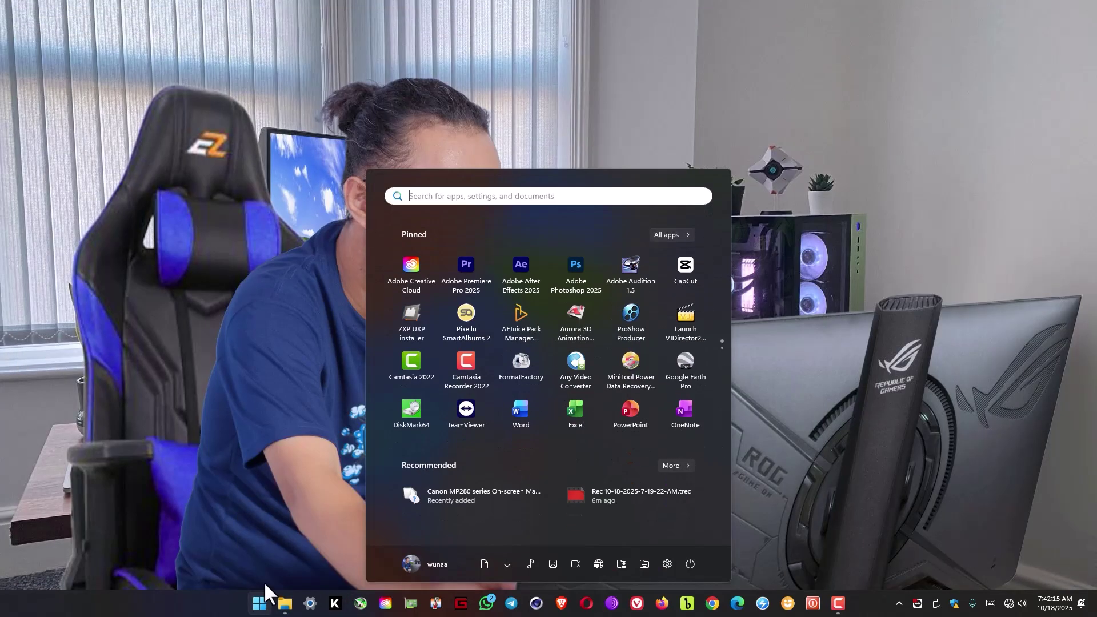
type("a")
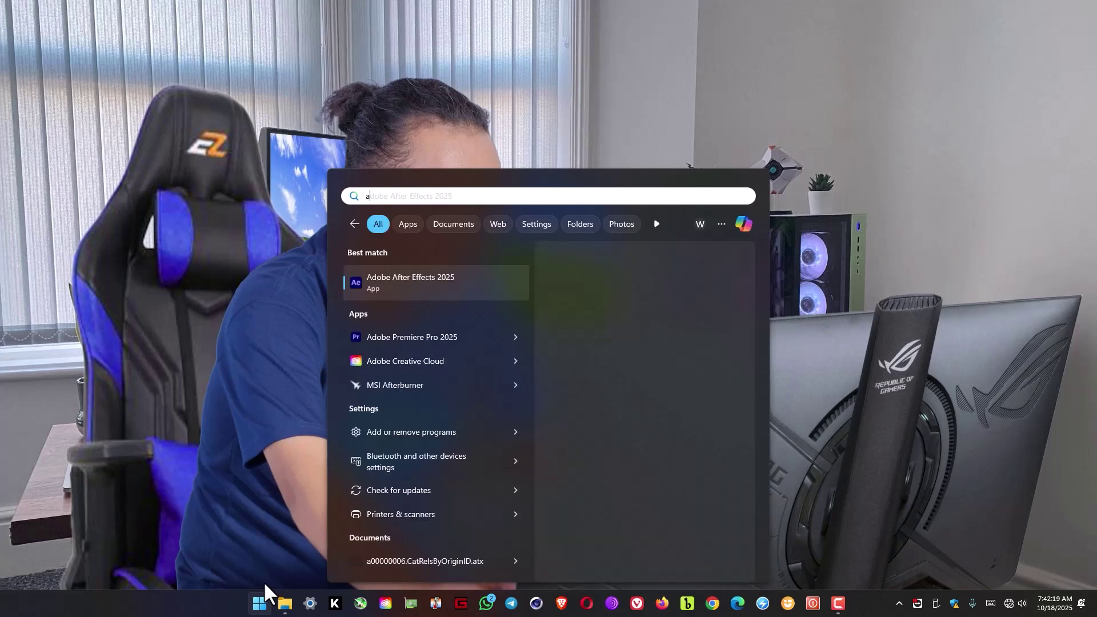
type("croba")
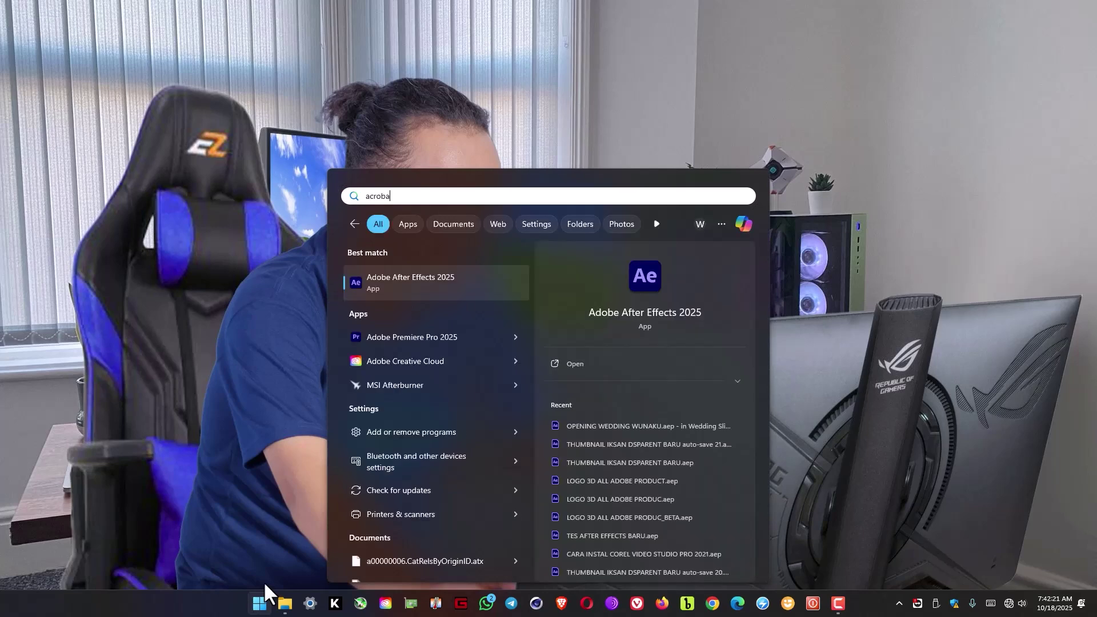
type("t")
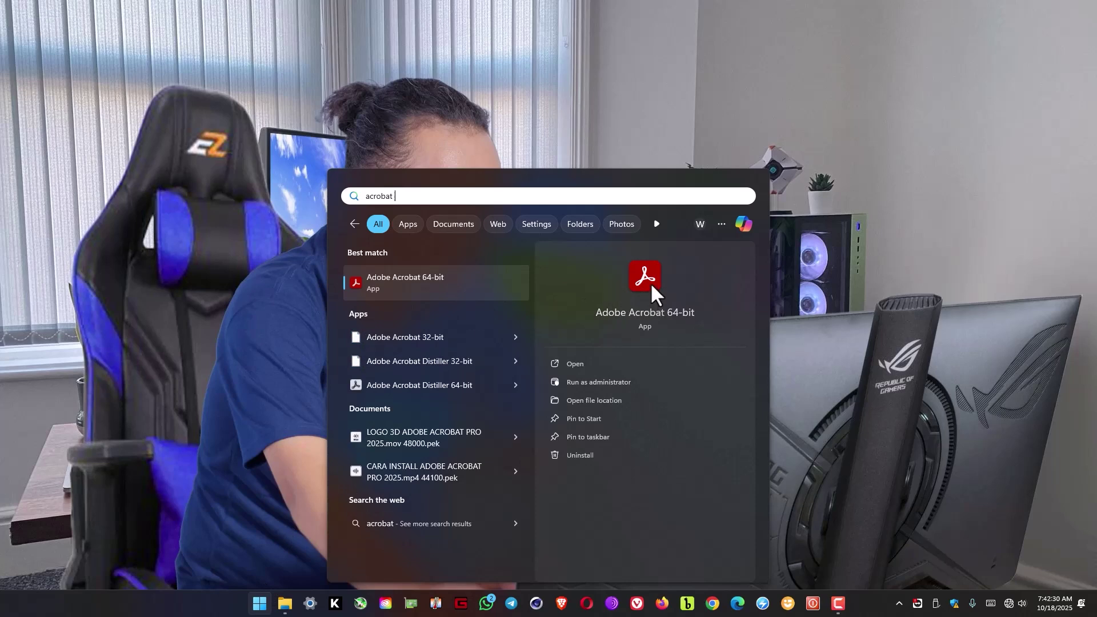
right_click(651, 285)
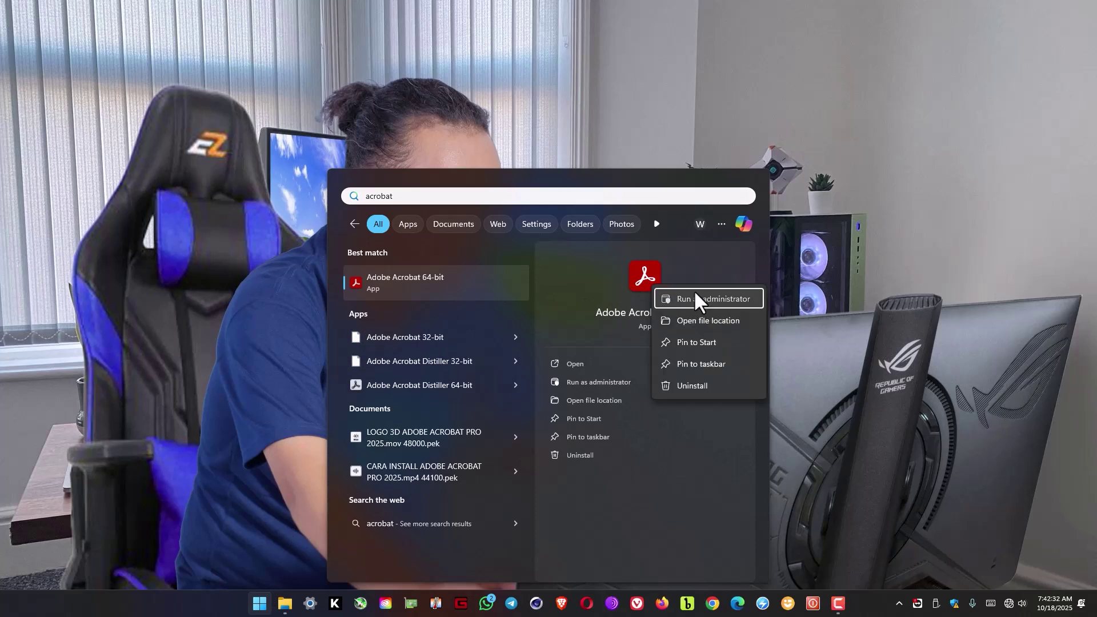
key("Escape")
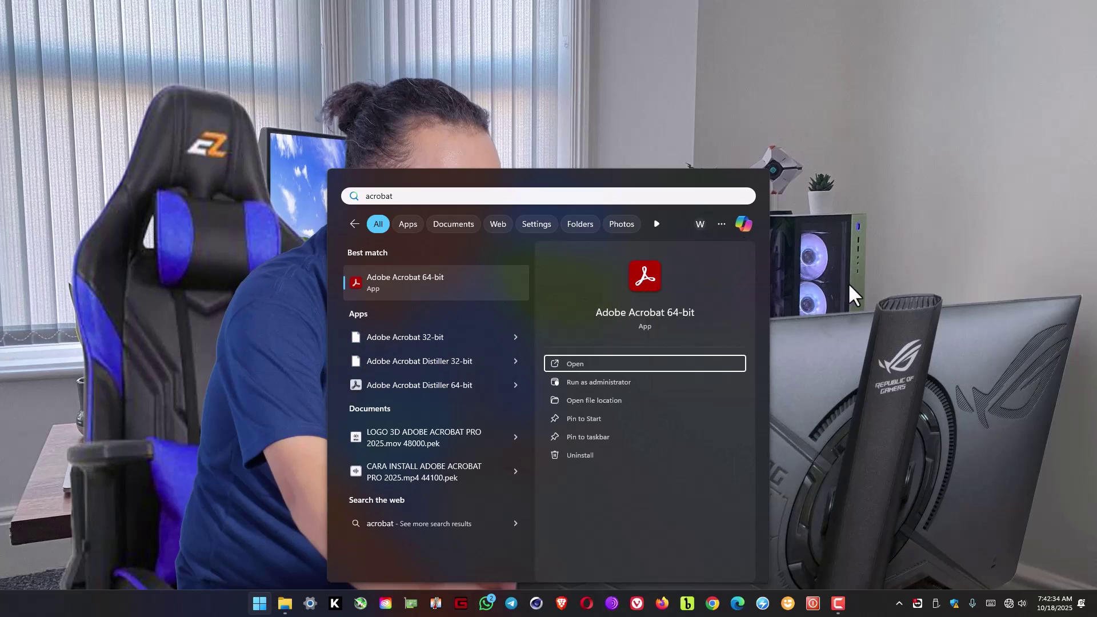
key("Return")
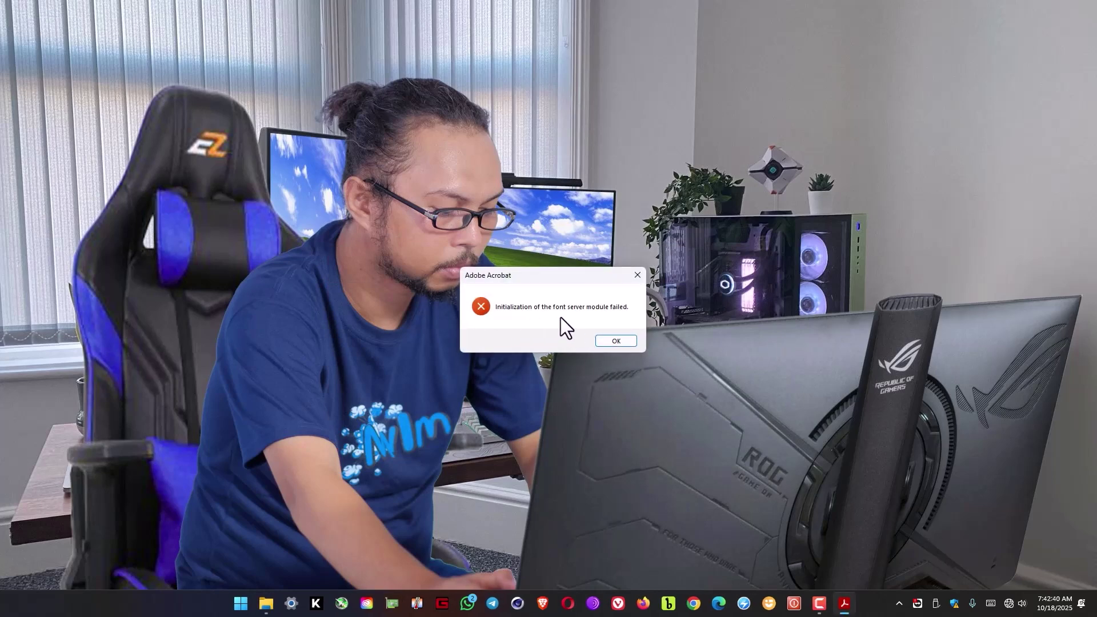
left_click(613, 339)
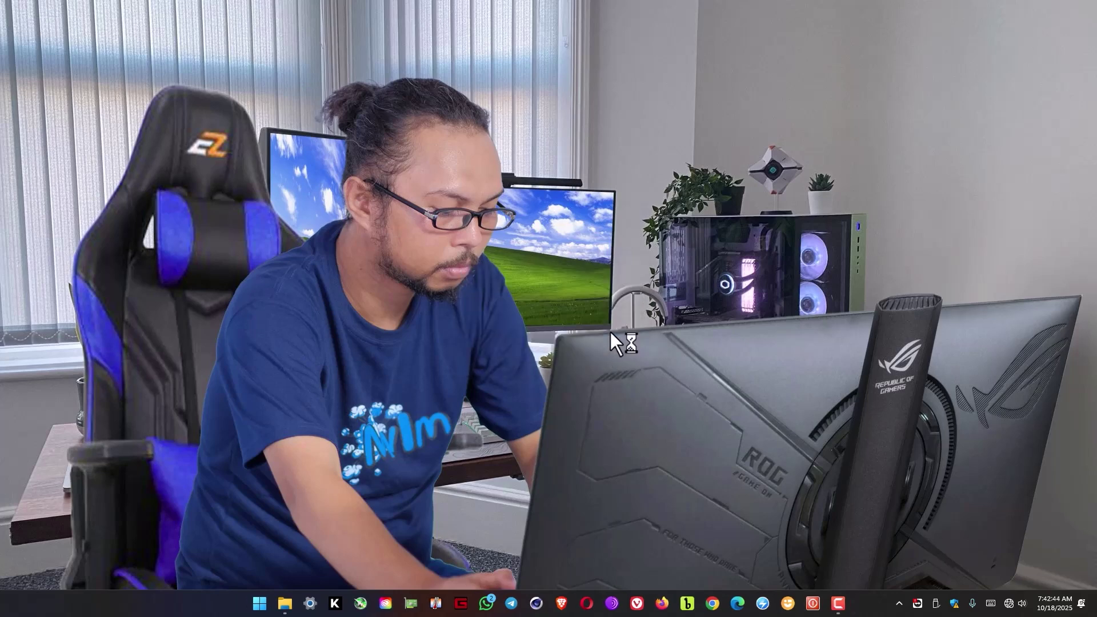
Step: Run Setup.exe from the Adobe Acrobat Pro folder as administrator, install the Acrobat patch, and decline the system restart
left_click(285, 603)
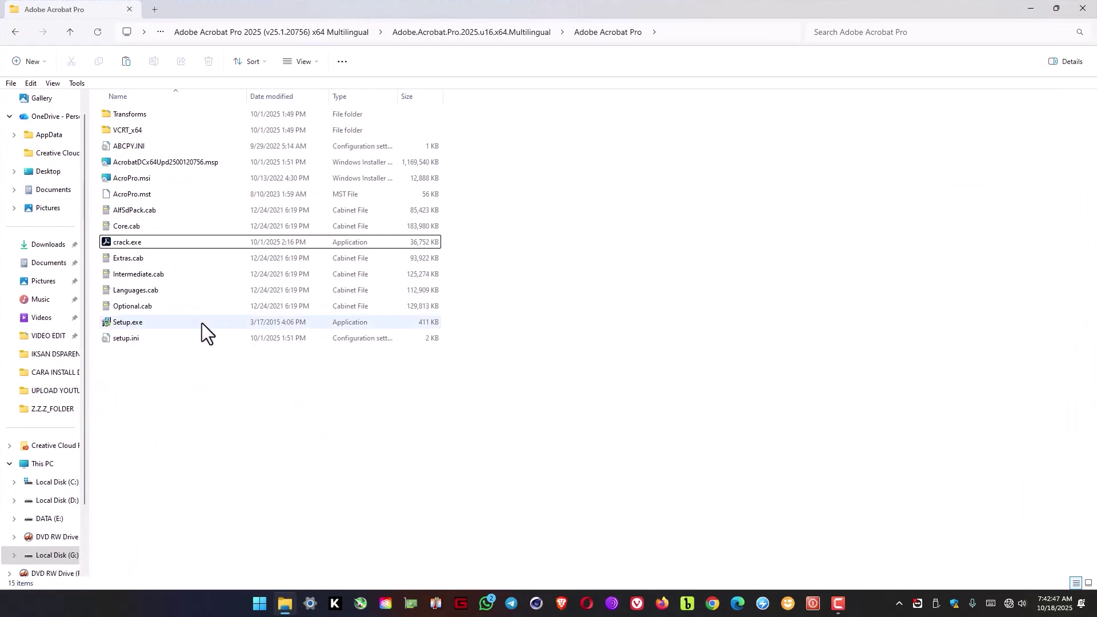
left_click(131, 327)
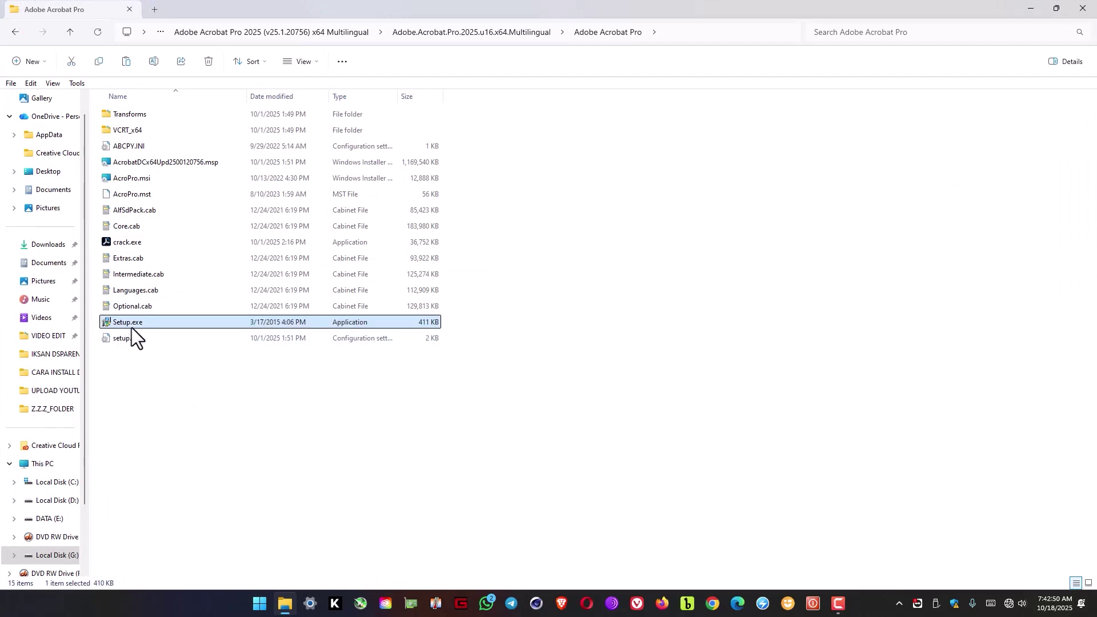
right_click(131, 327)
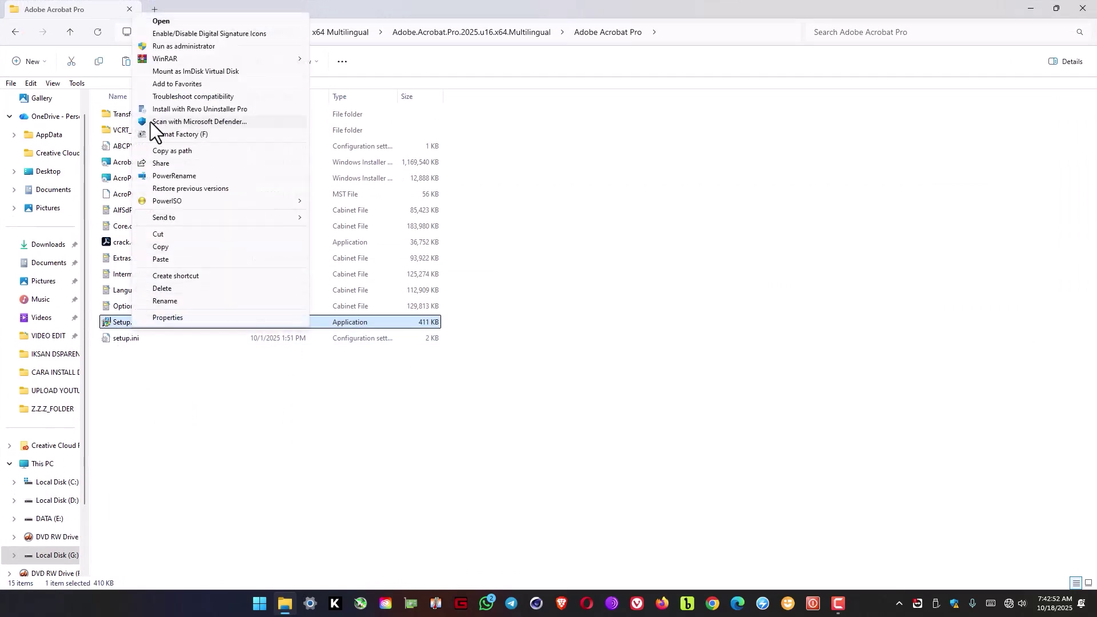
left_click(177, 47)
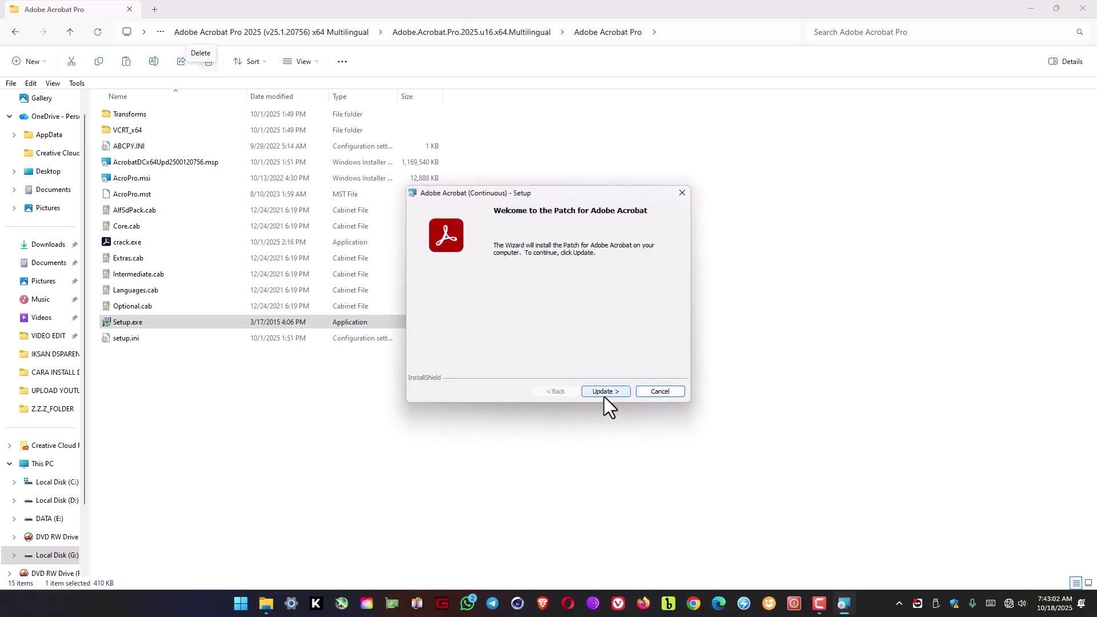
left_click(606, 392)
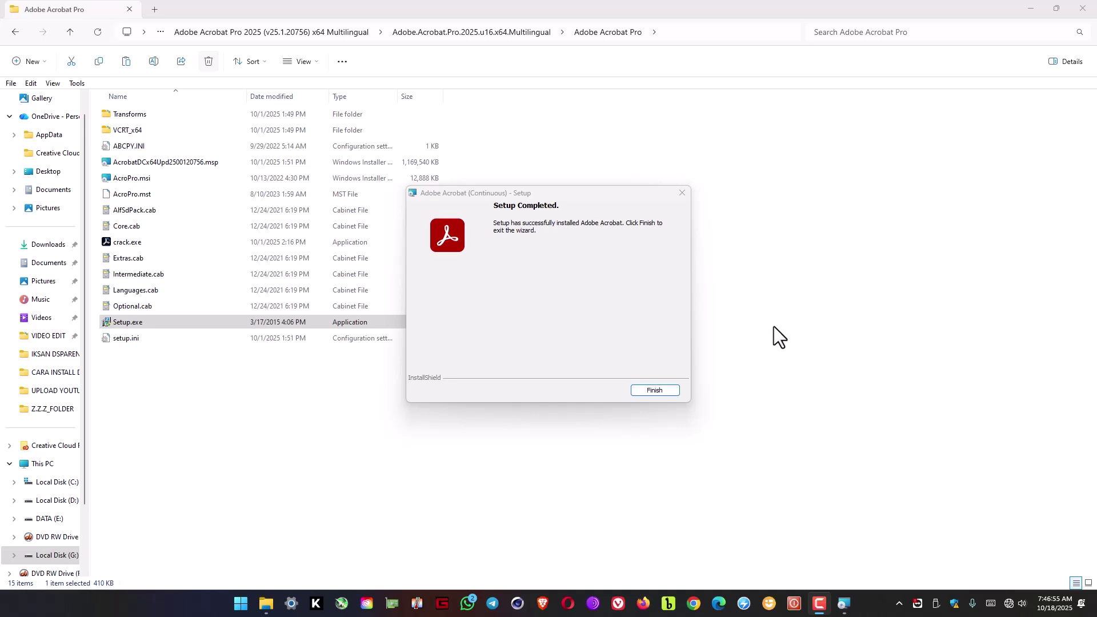
left_click(657, 391)
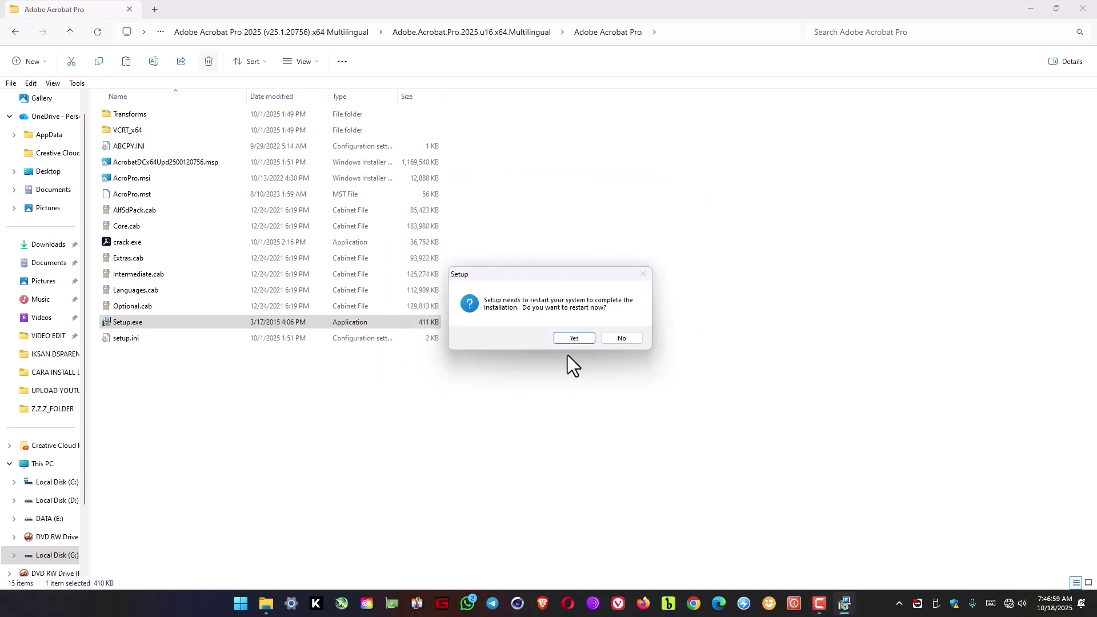
left_click(620, 340)
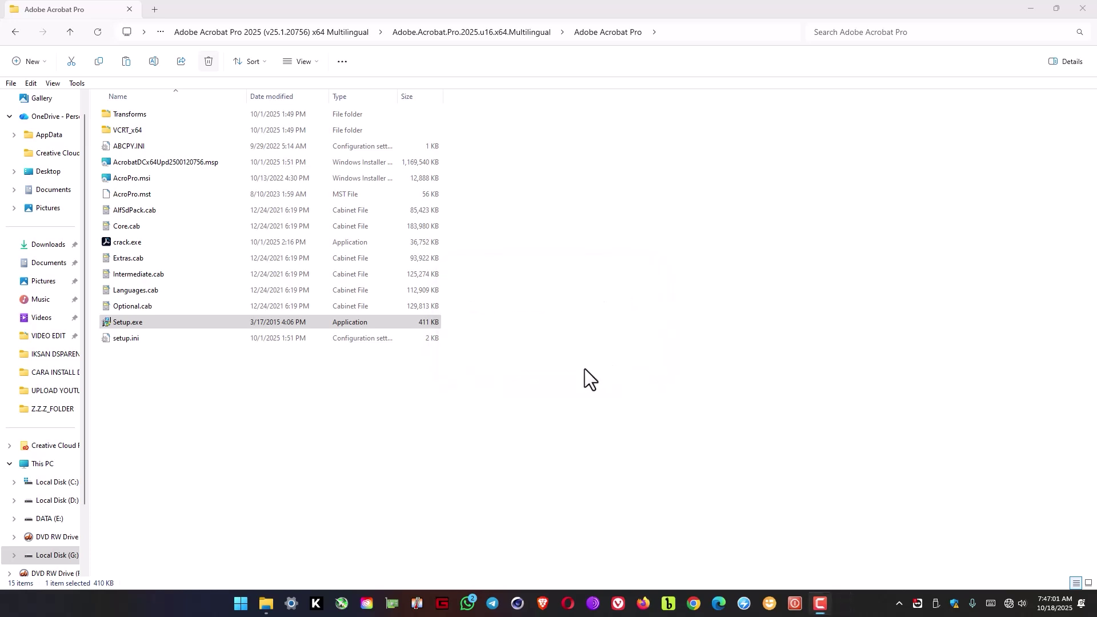
Step: Launch Adobe Acrobat 64-bit from a Windows search for "acrobat"
left_click(259, 604)
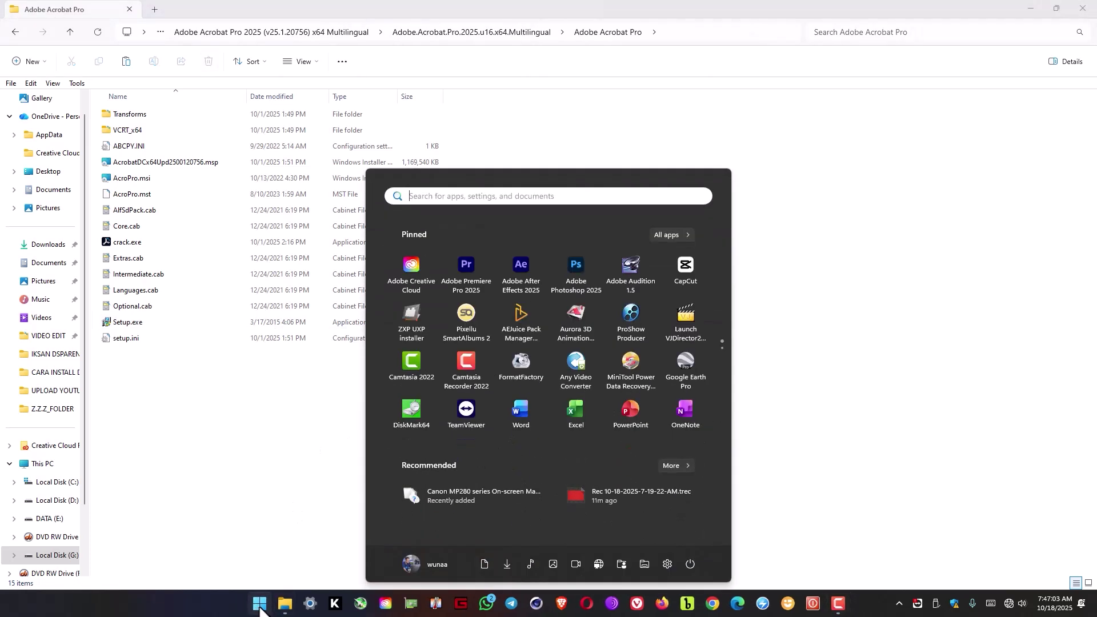
type("ac")
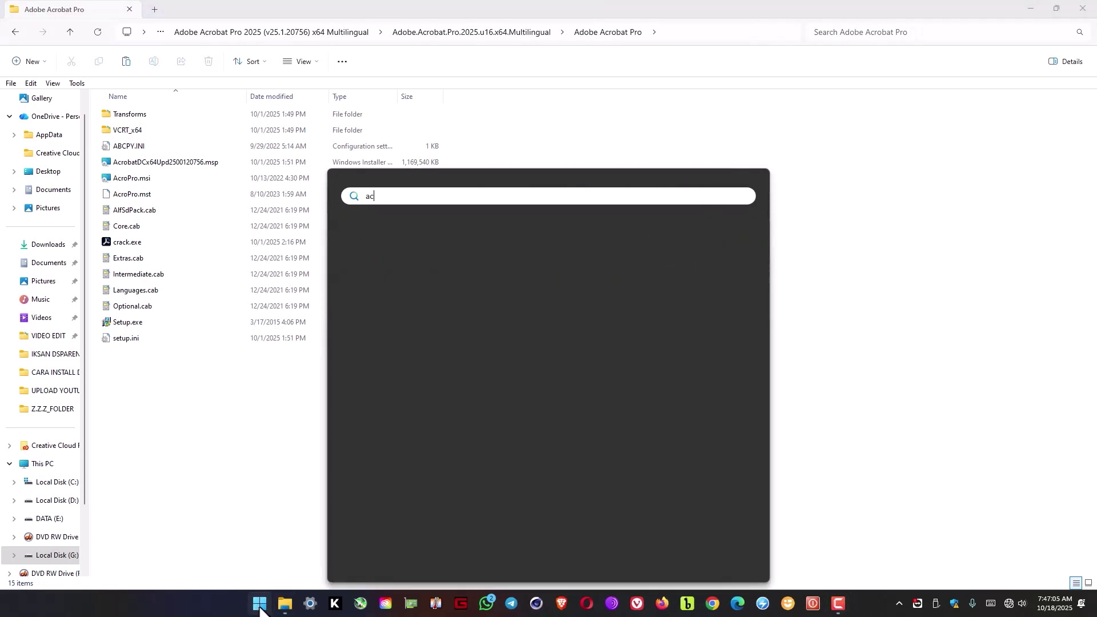
type("robat")
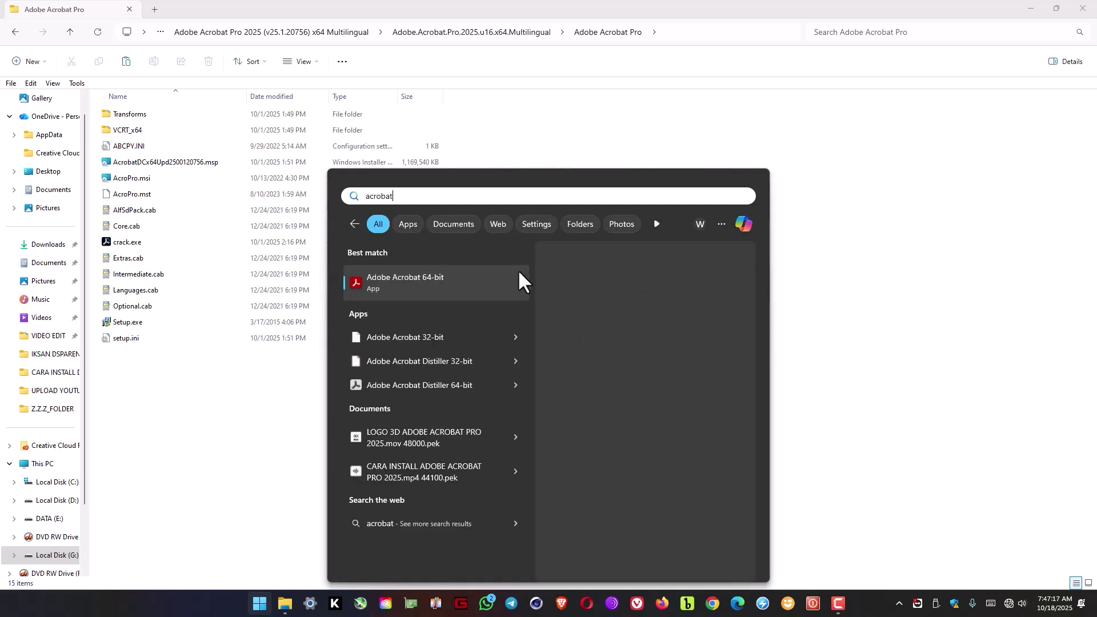
left_click(648, 284)
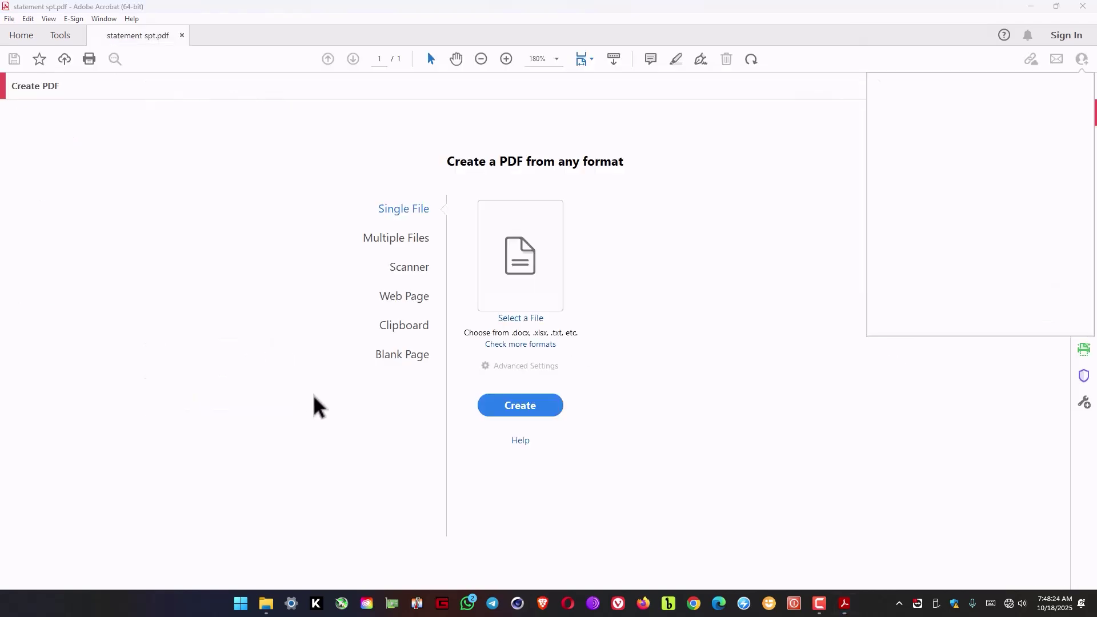
Step: Create a PDF from the single Word file JARAK UKURAN PICKUP DAN SENAR GITAR LISTRIK in the Music folder
left_click(512, 402)
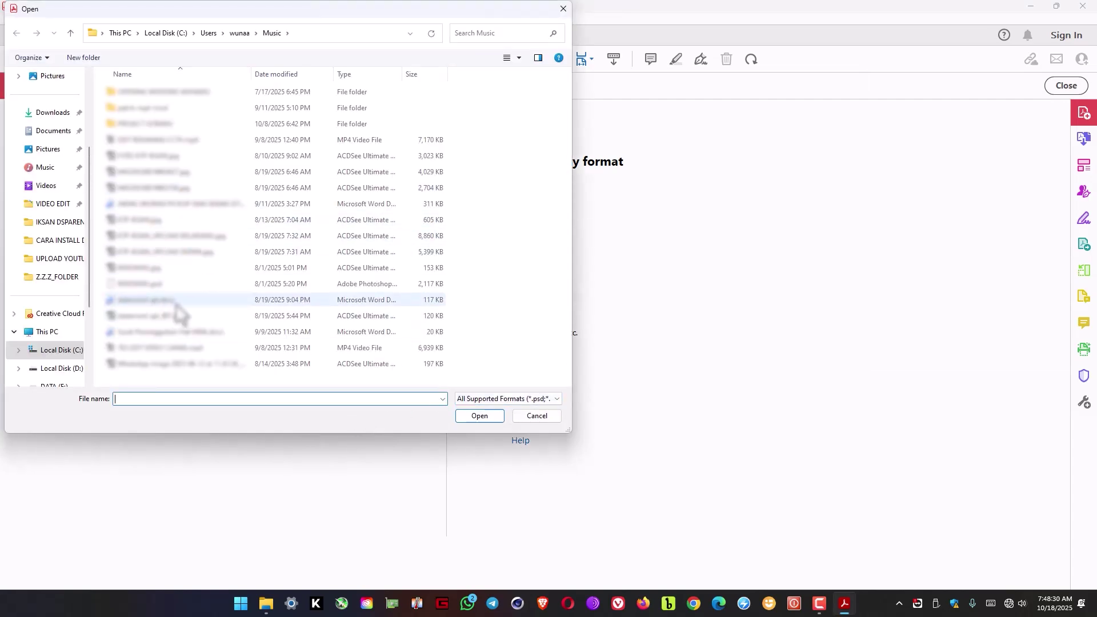
double_click(193, 206)
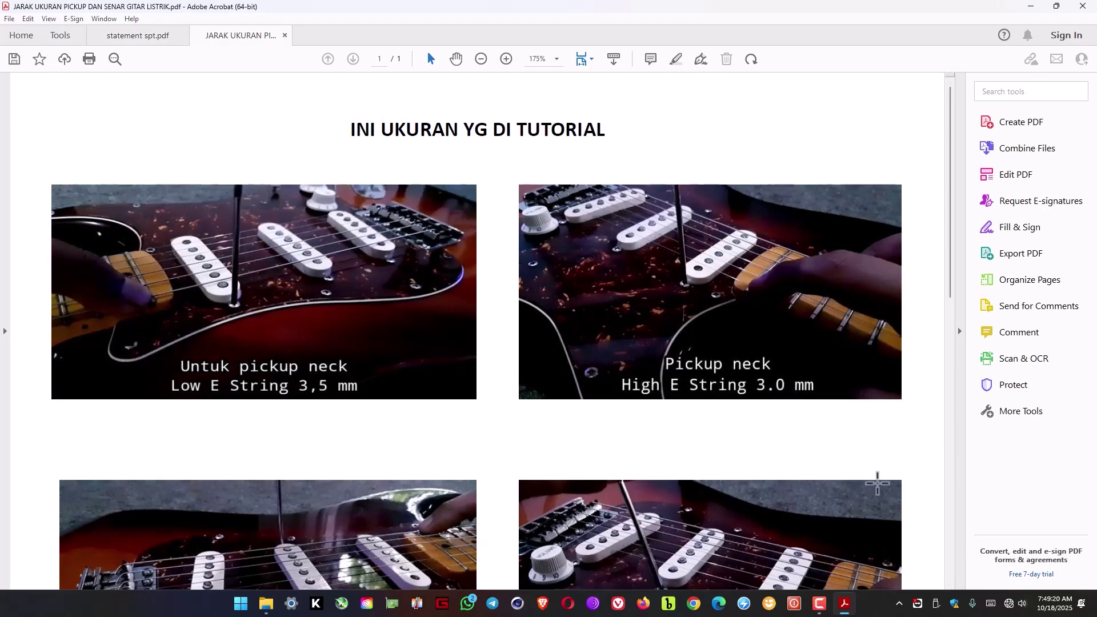
Step: Examine the guitar pickup photos and captions of the created PDF, from close up to the whole page at 66.7%
scroll(862, 460, "down", 3)
scroll(860, 451, "down", 15)
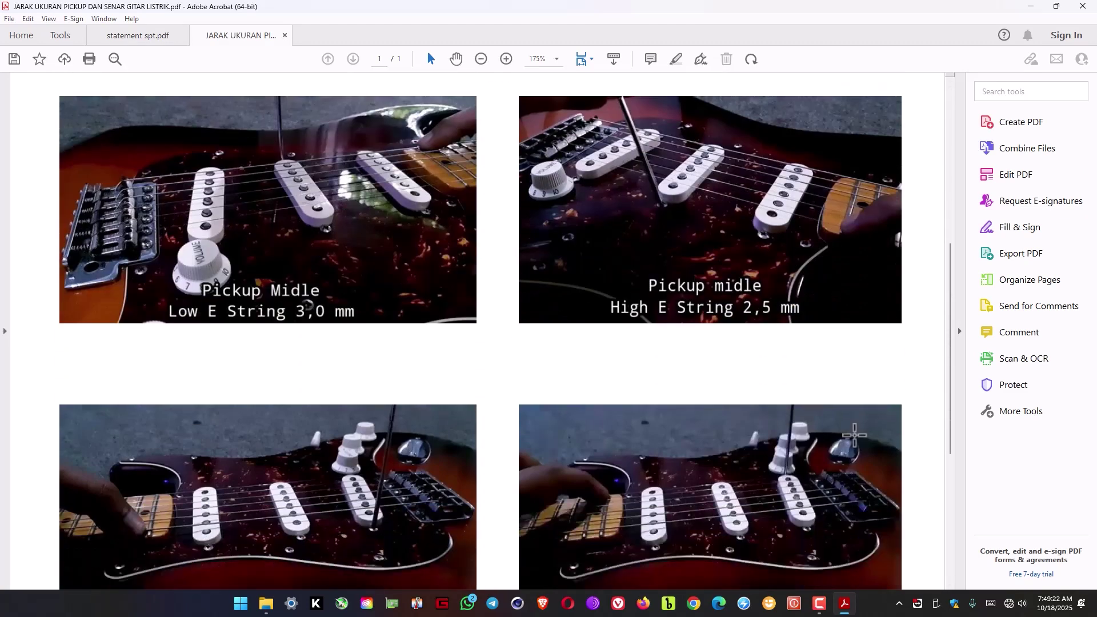
scroll(861, 447, "down", 1)
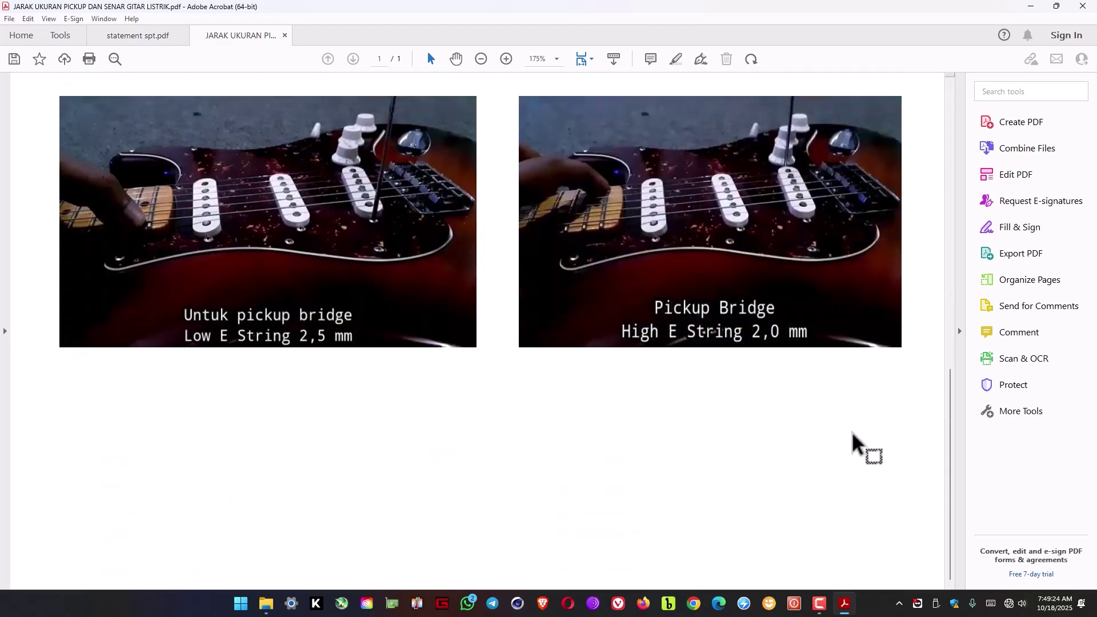
scroll(857, 442, "up", 5)
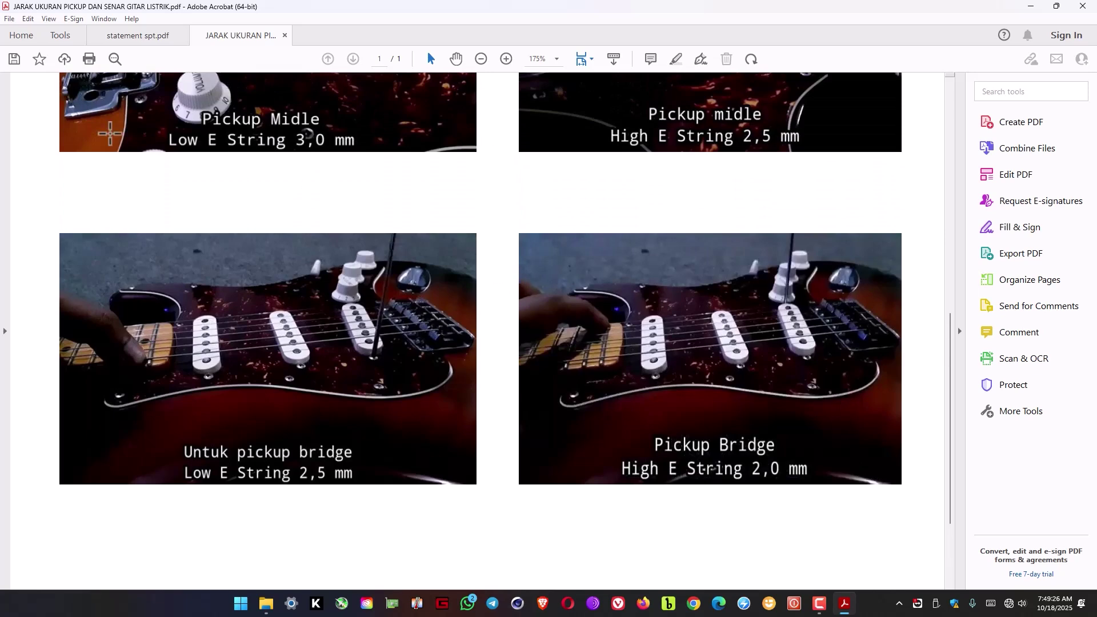
left_click(113, 58)
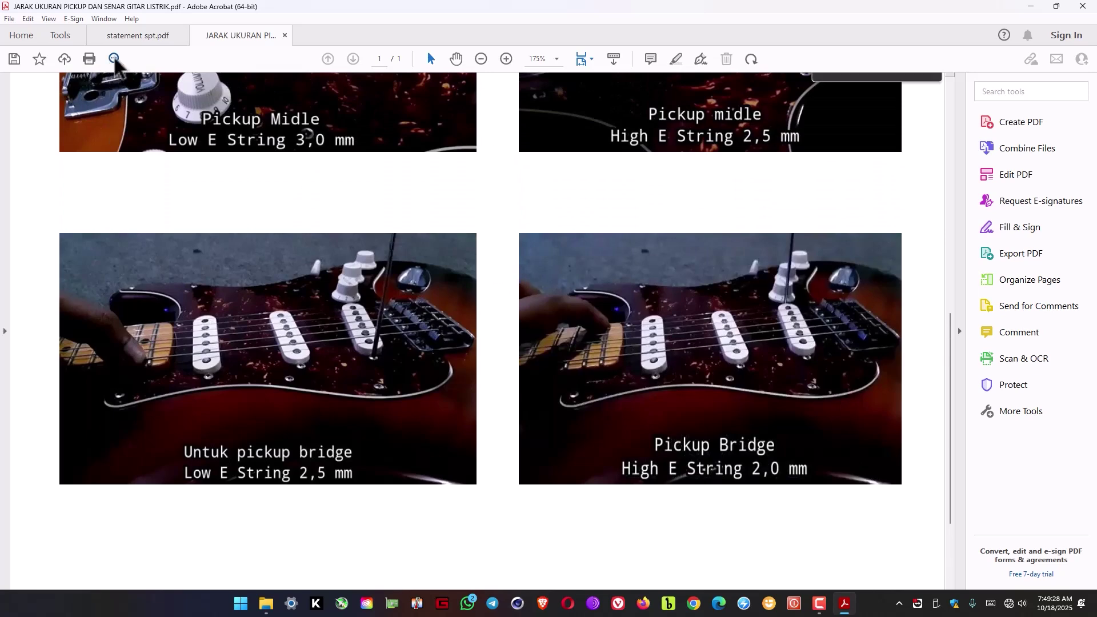
left_click(481, 59)
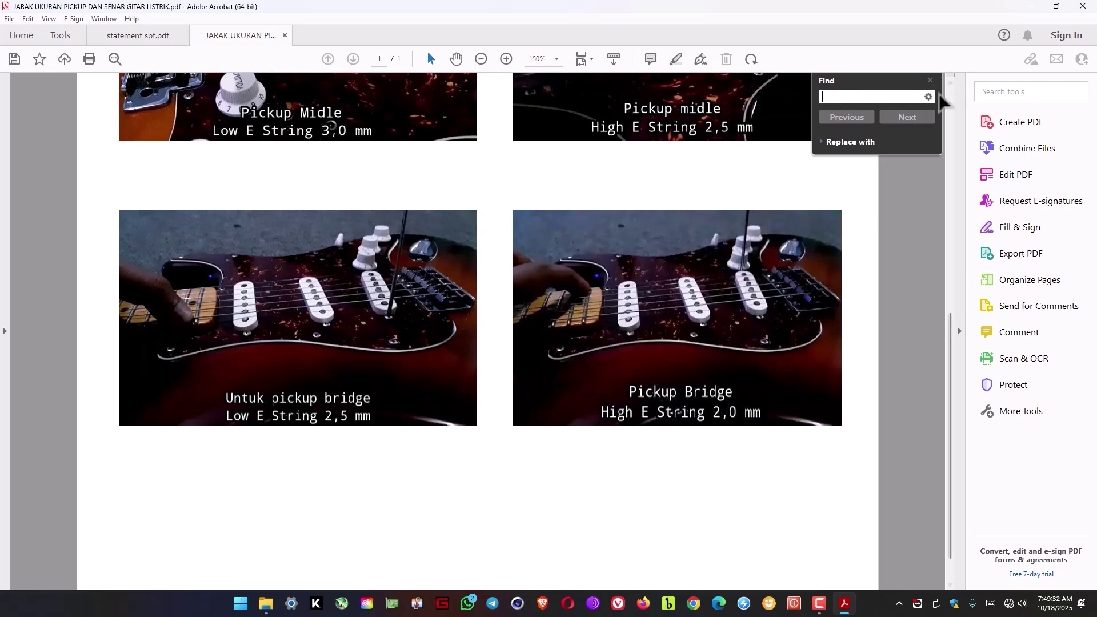
left_click(930, 80)
left_click(481, 58)
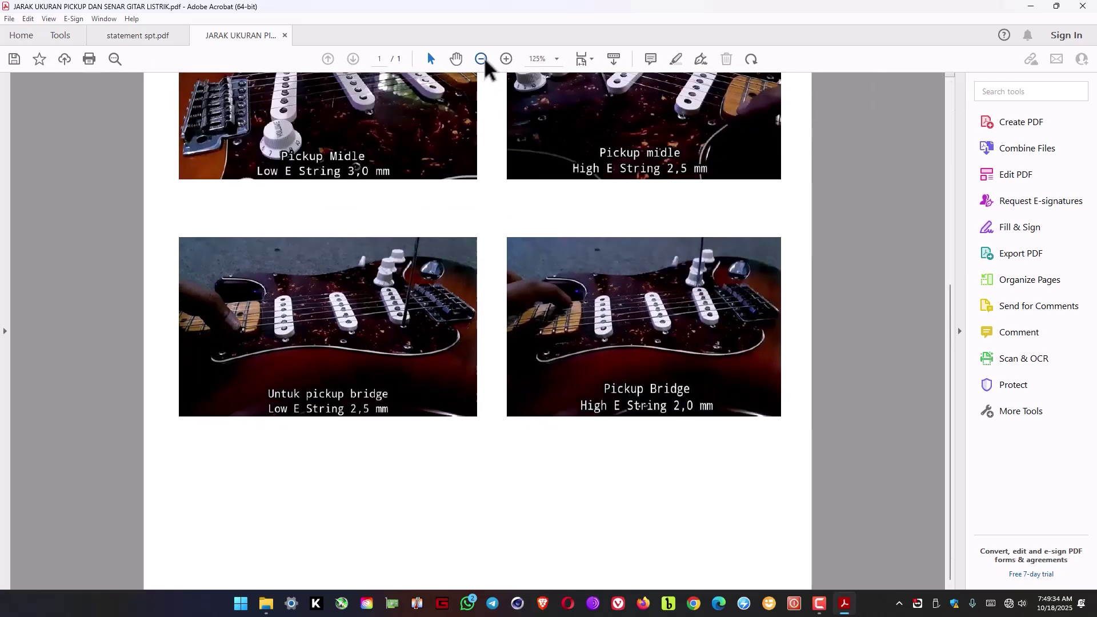
left_click(482, 59)
left_click(481, 58)
left_click_drag(481, 59, 1028, 125)
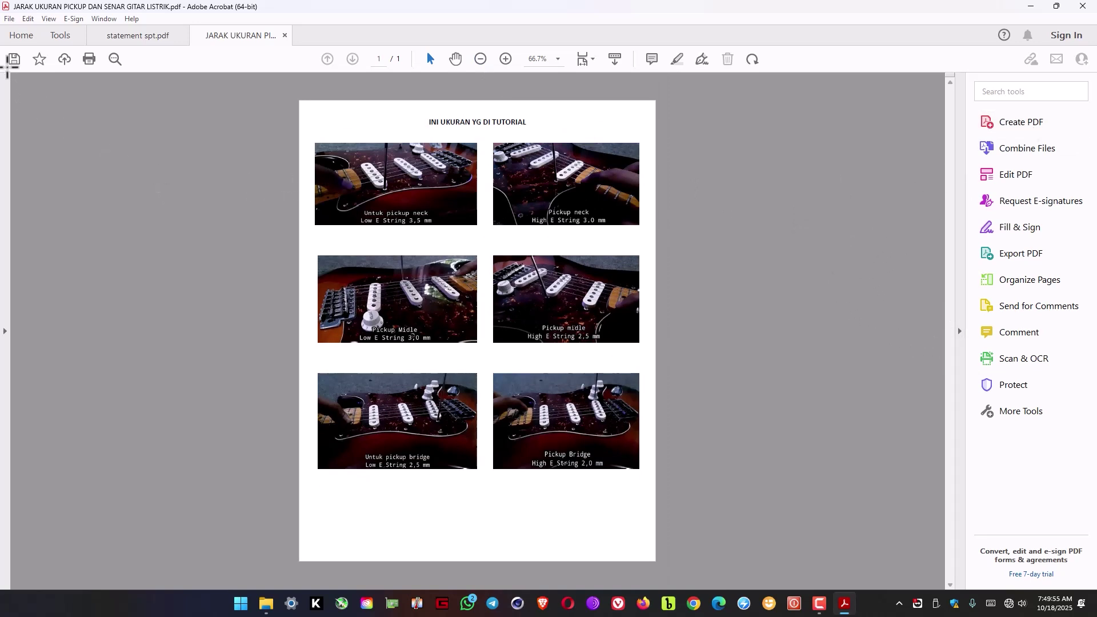
Step: Save the created PDF in the Documents folder as JARAK UKURAN PICKUP DAN SENAR GITAR LISTRIK.pdf
left_click(14, 59)
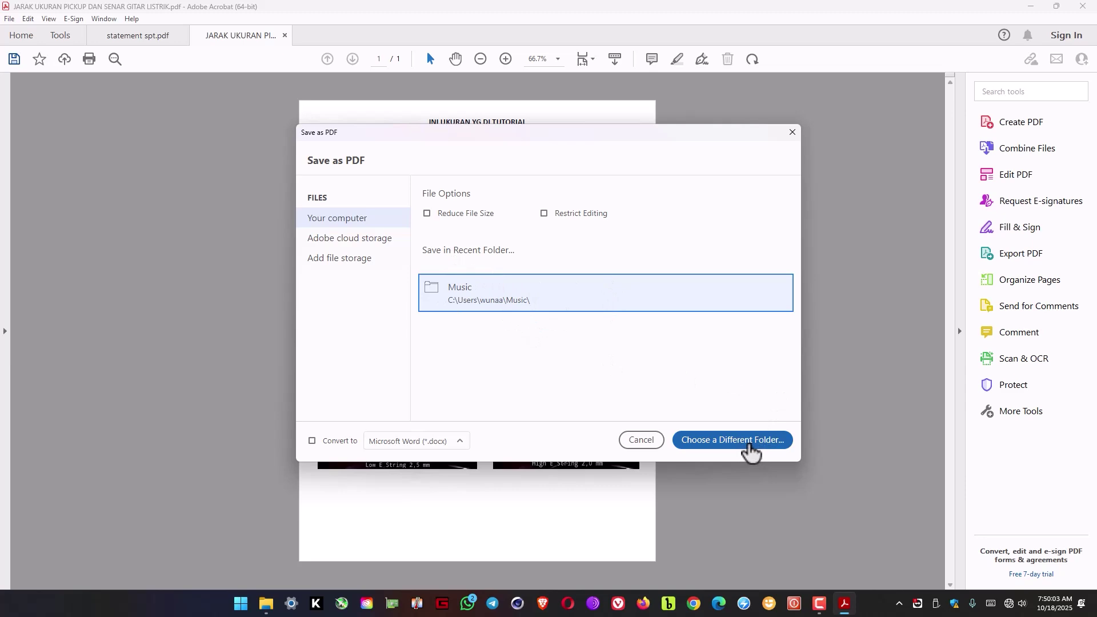
left_click(751, 452)
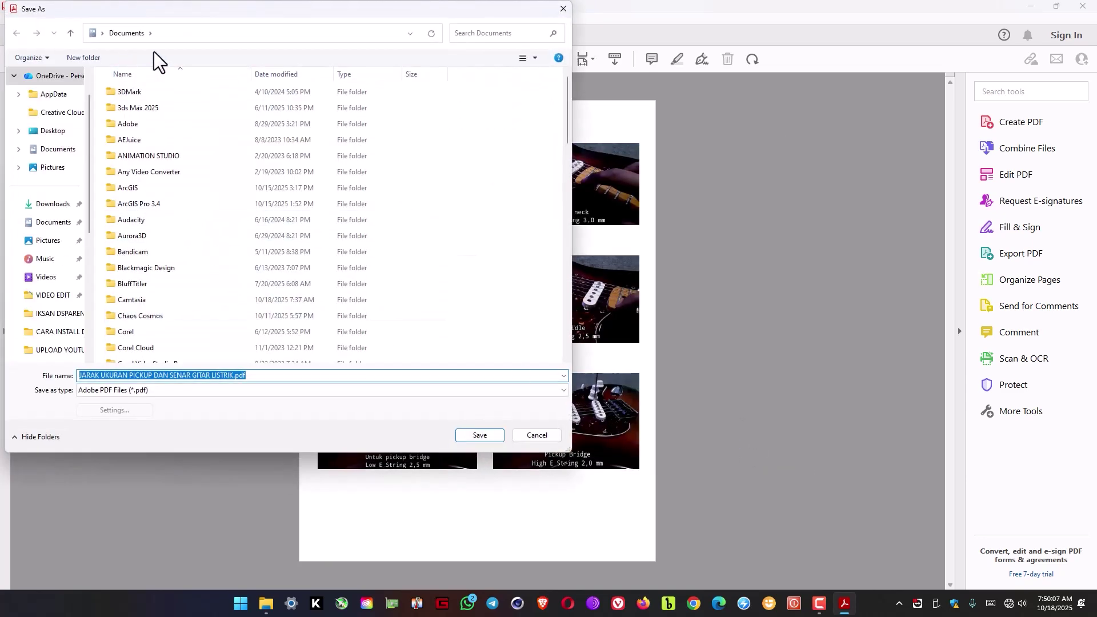
left_click(480, 435)
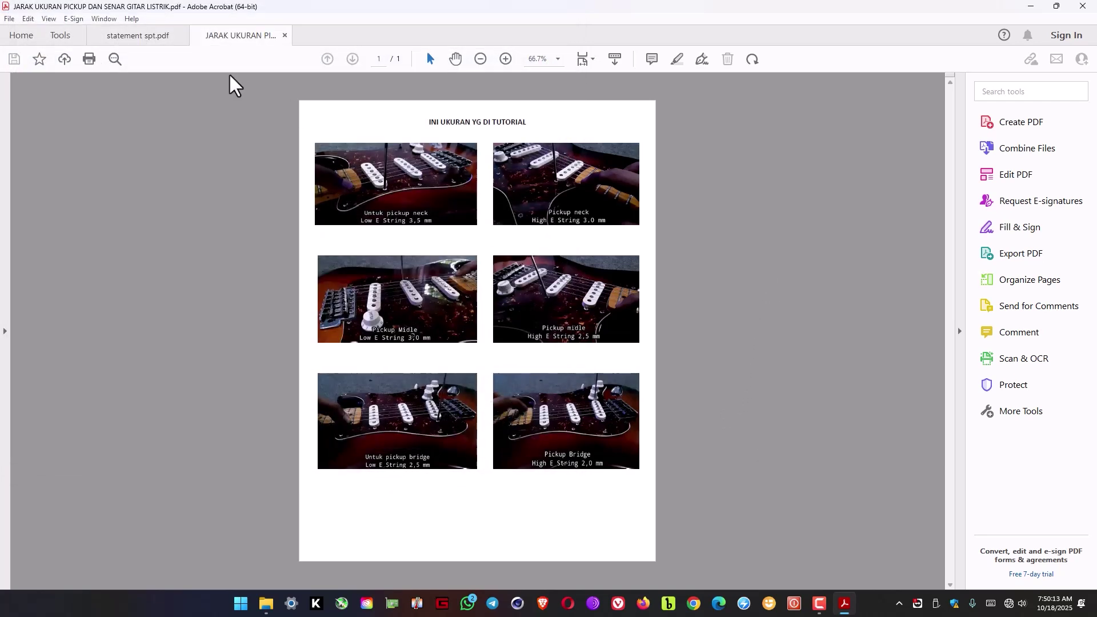
Step: Find the saved JARAK UKURAN PICKUP PDF in Documents in a new File Explorer tab and widen the Name column to fit its name
left_click(265, 604)
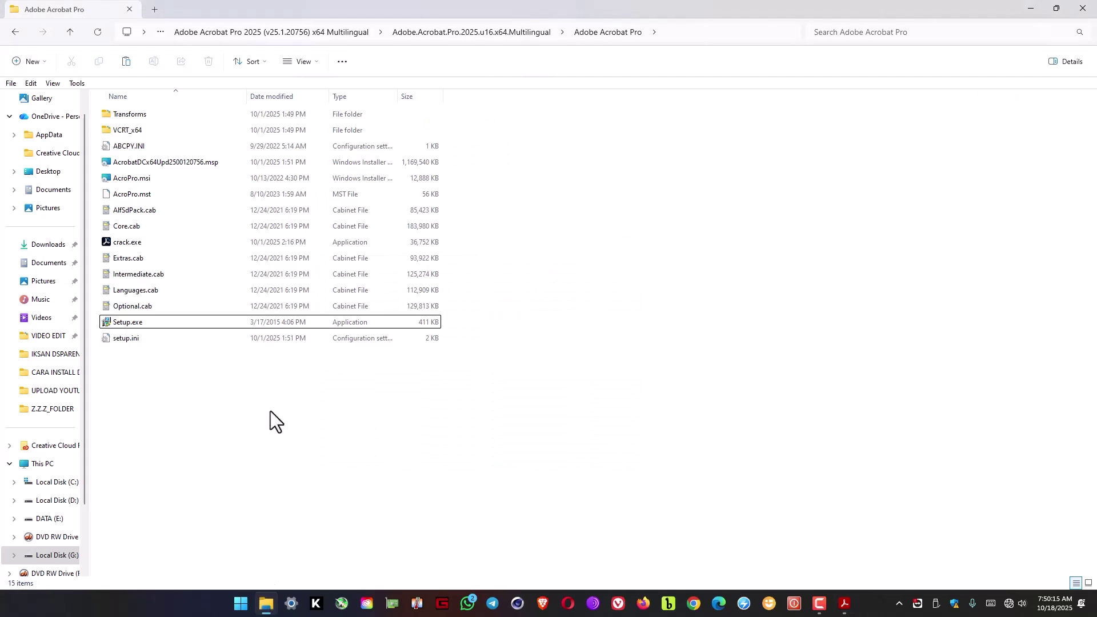
left_click(157, 11)
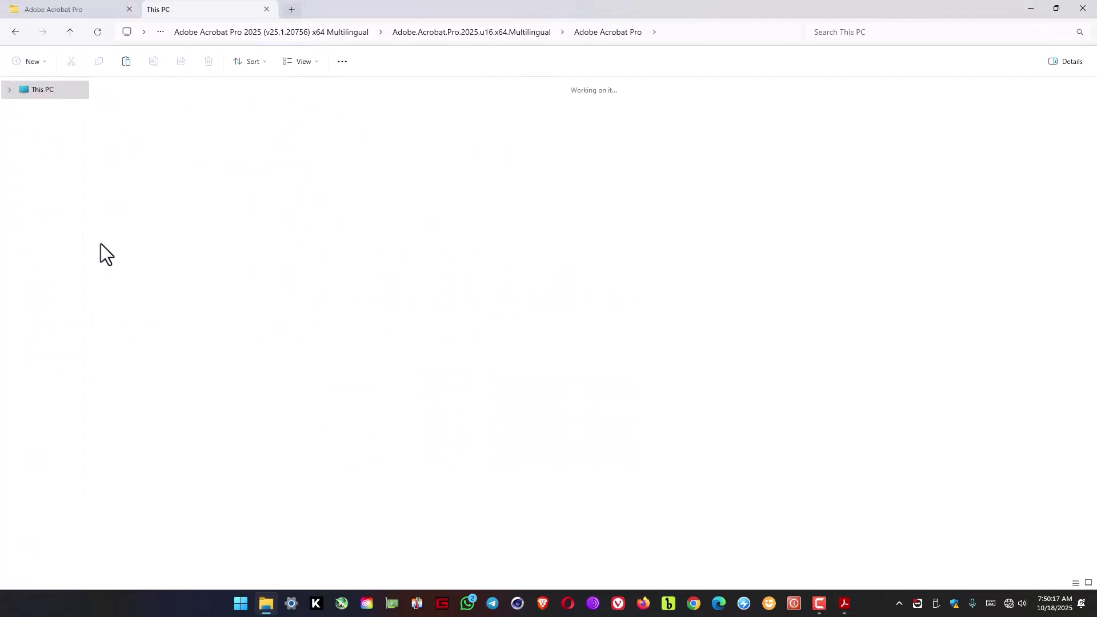
left_click(45, 273)
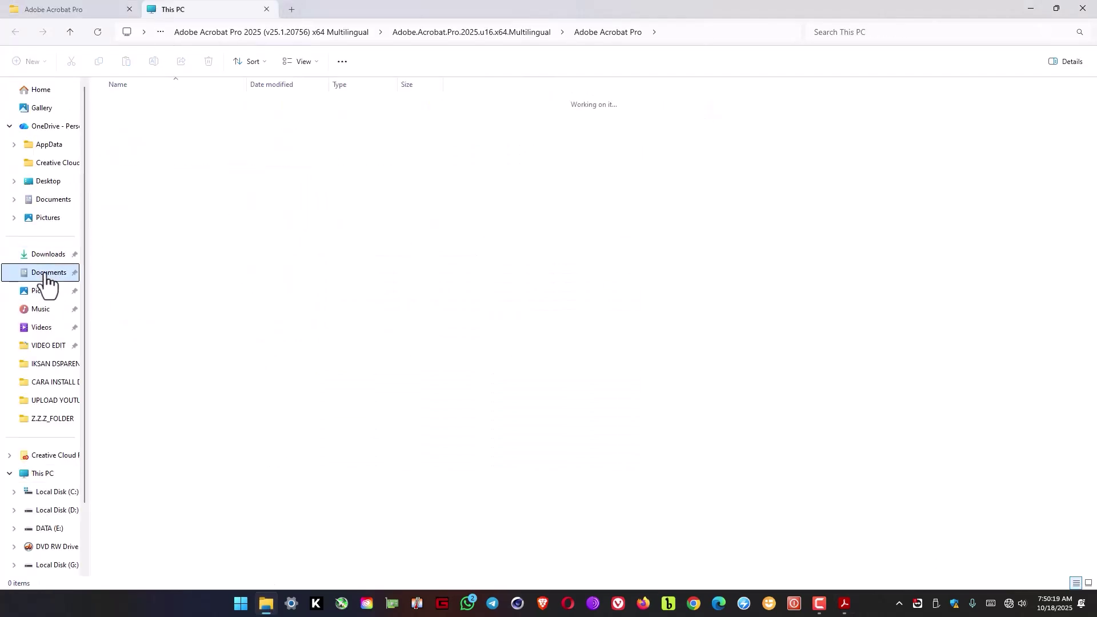
scroll(644, 353, "down", 13)
scroll(644, 354, "down", 9)
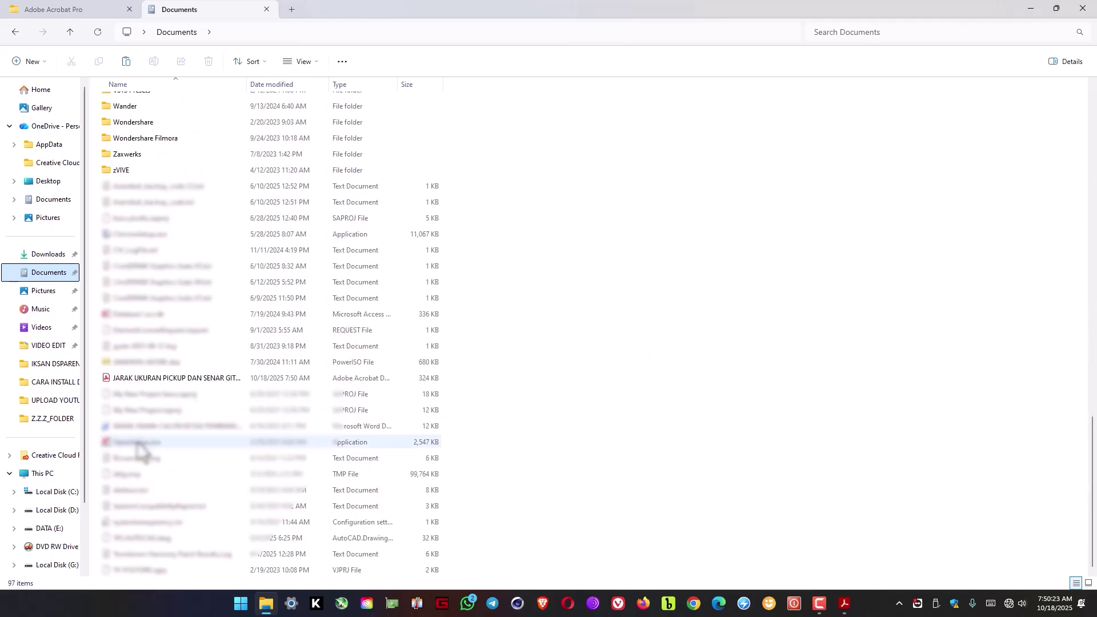
left_click(173, 383)
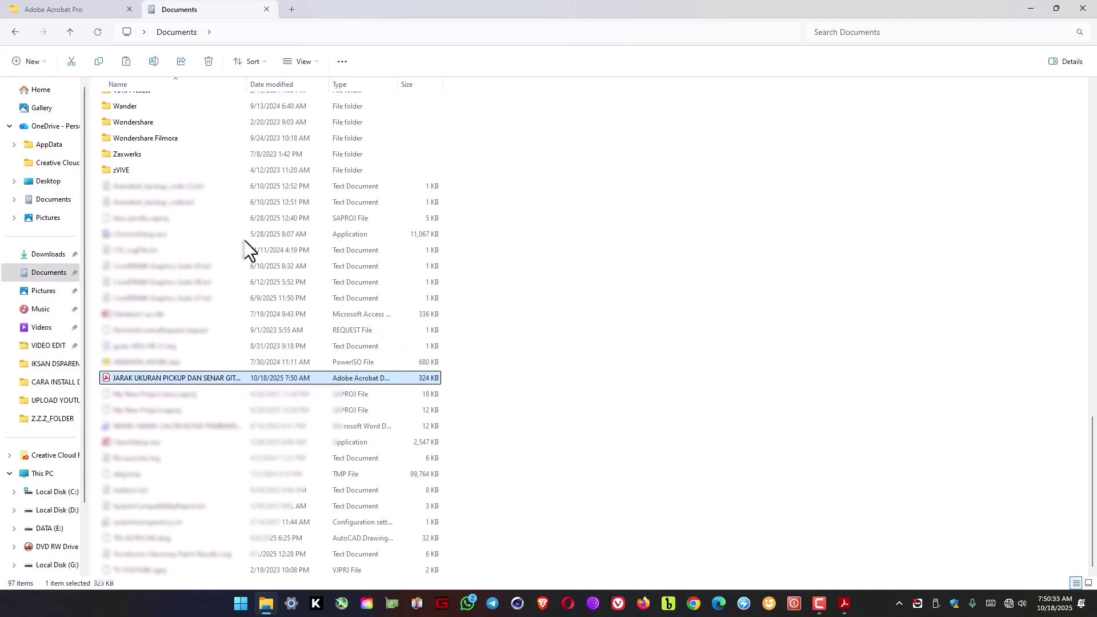
left_click_drag(248, 85, 341, 84)
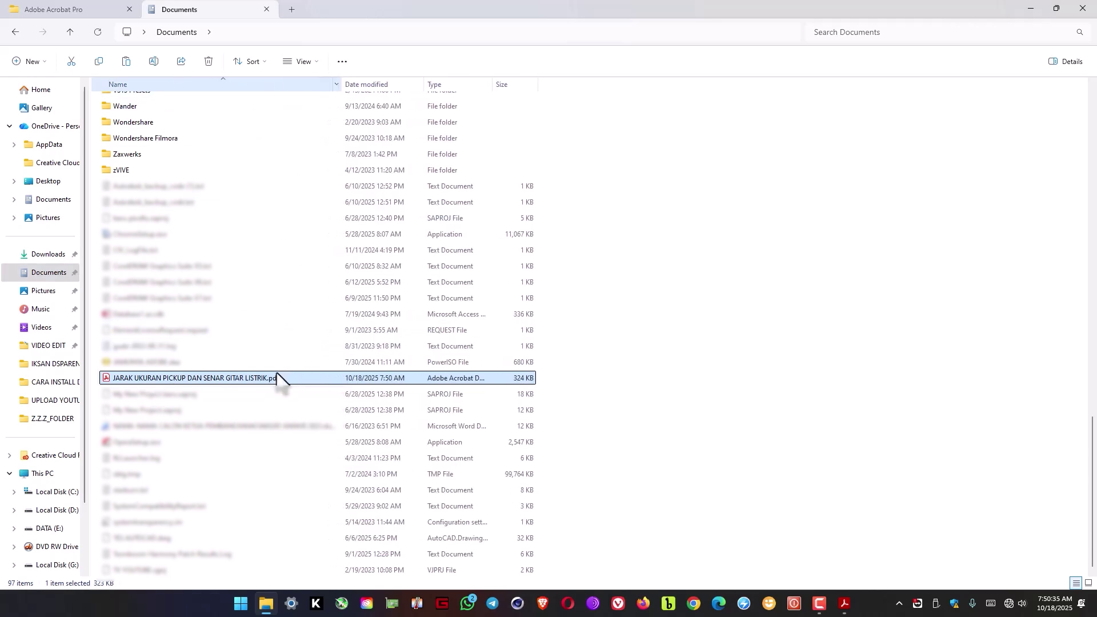
Step: Open the saved JARAK UKURAN PICKUP DAN SENAR GITAR LISTRIK.pdf with Nitro PDF Pro
right_click(180, 378)
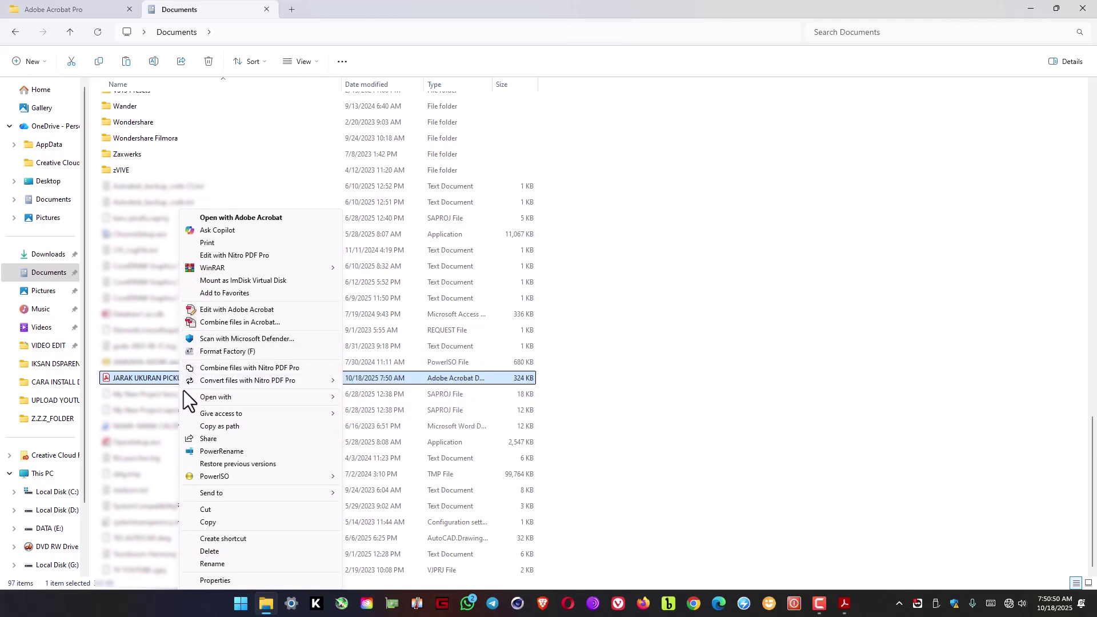
mouse_move(255, 399)
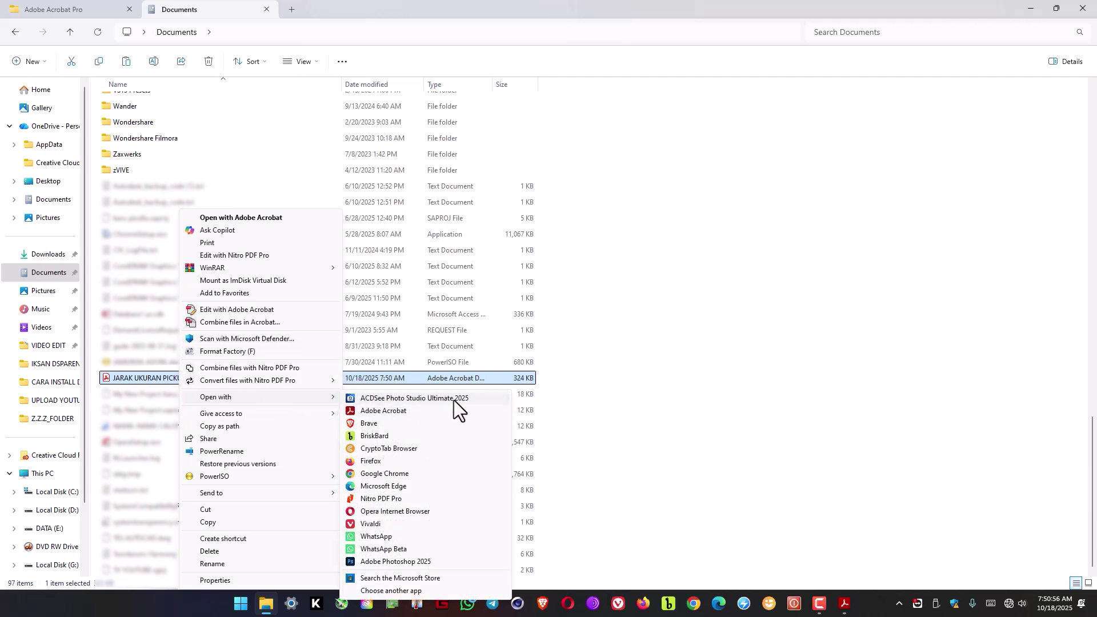
left_click(378, 499)
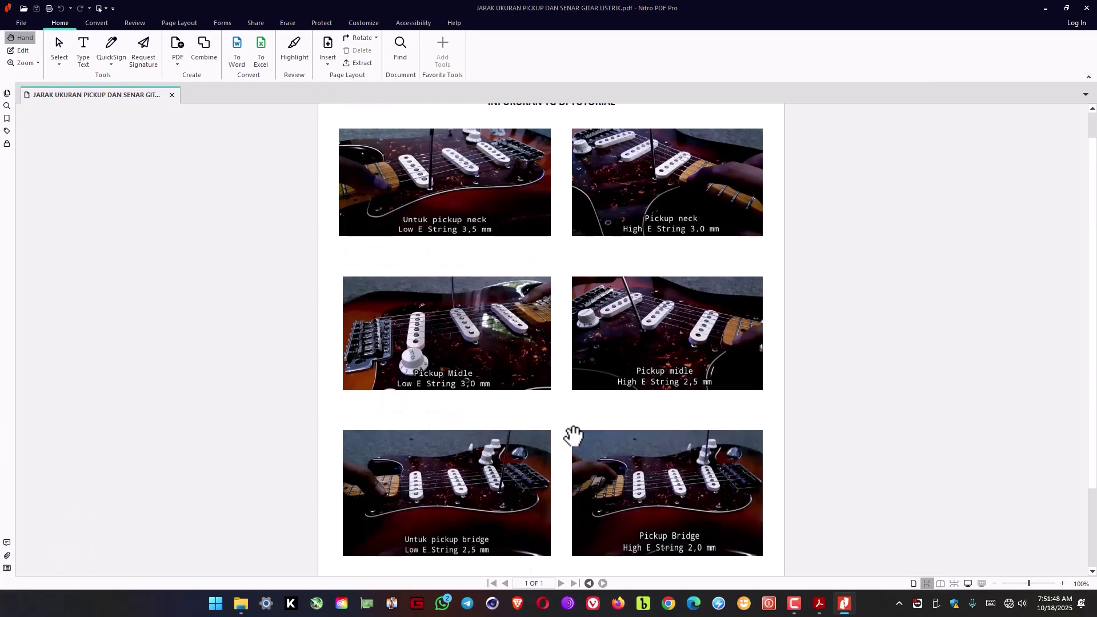
Step: Examine the whole guitar pickup page at 50% zoom and bring up the available conversion formats
scroll(573, 435, "down", 2)
scroll(573, 420, "down", 1)
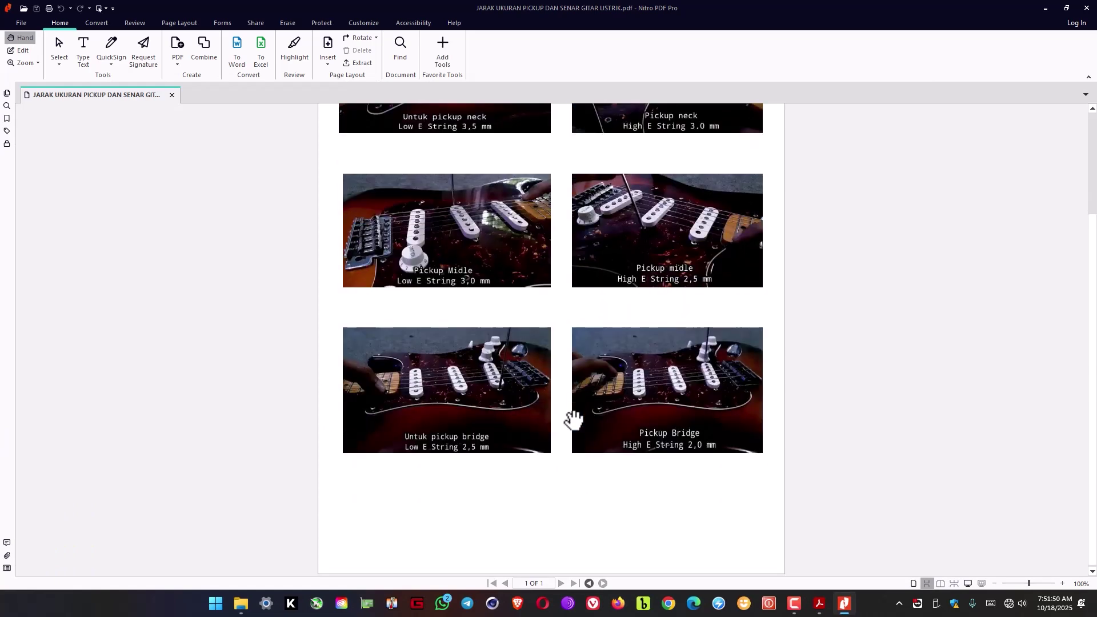
scroll(573, 420, "up", 4)
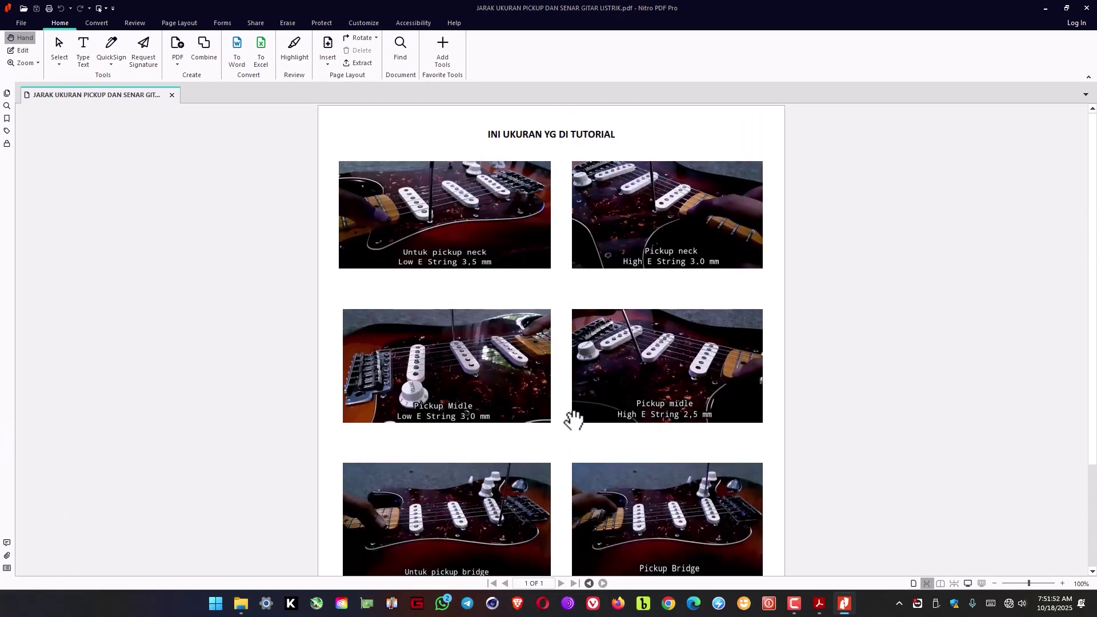
scroll(573, 420, "down", 4)
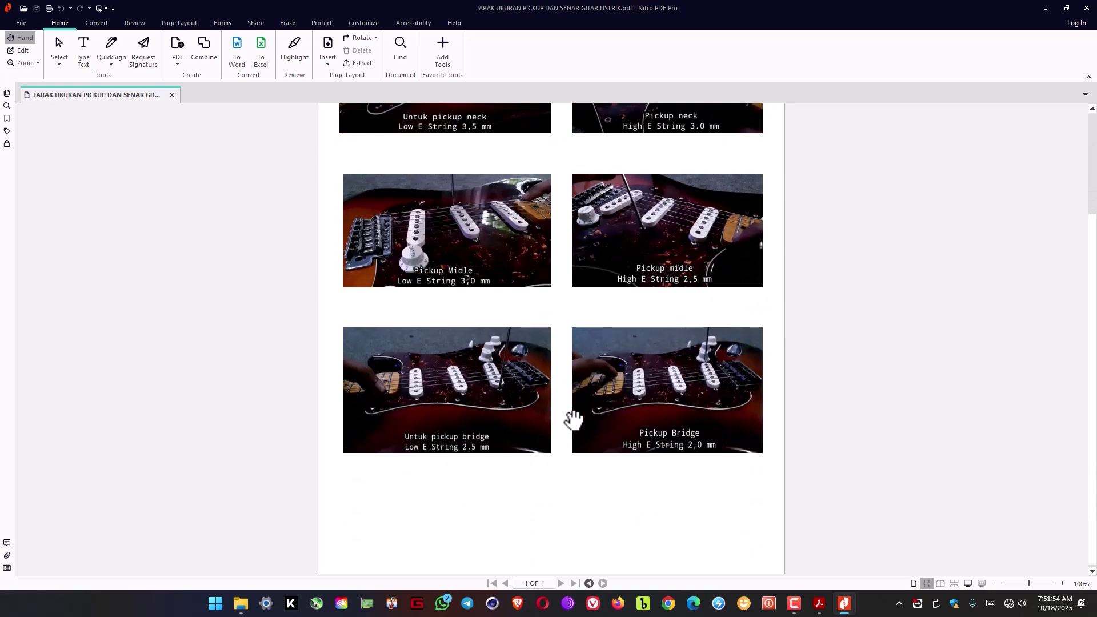
left_click(993, 583)
left_click(993, 583)
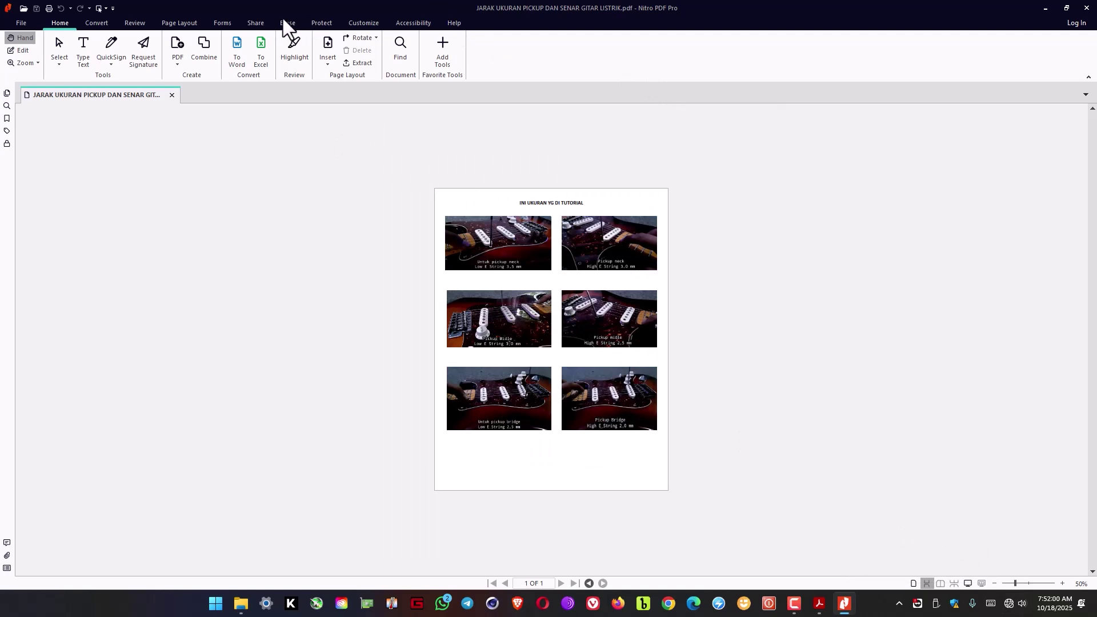
left_click(95, 22)
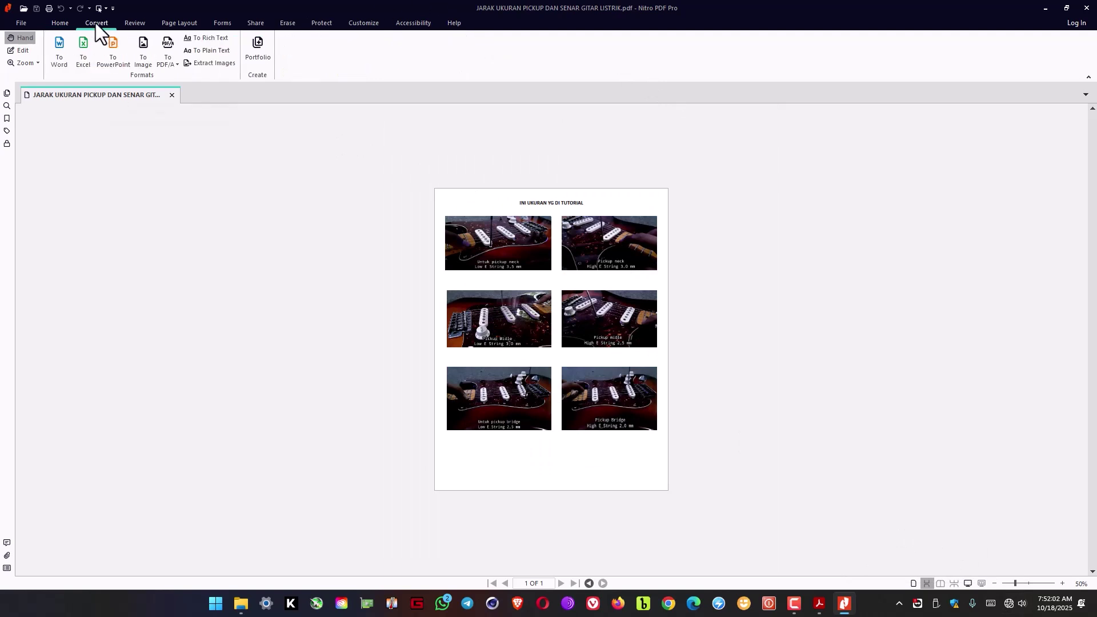